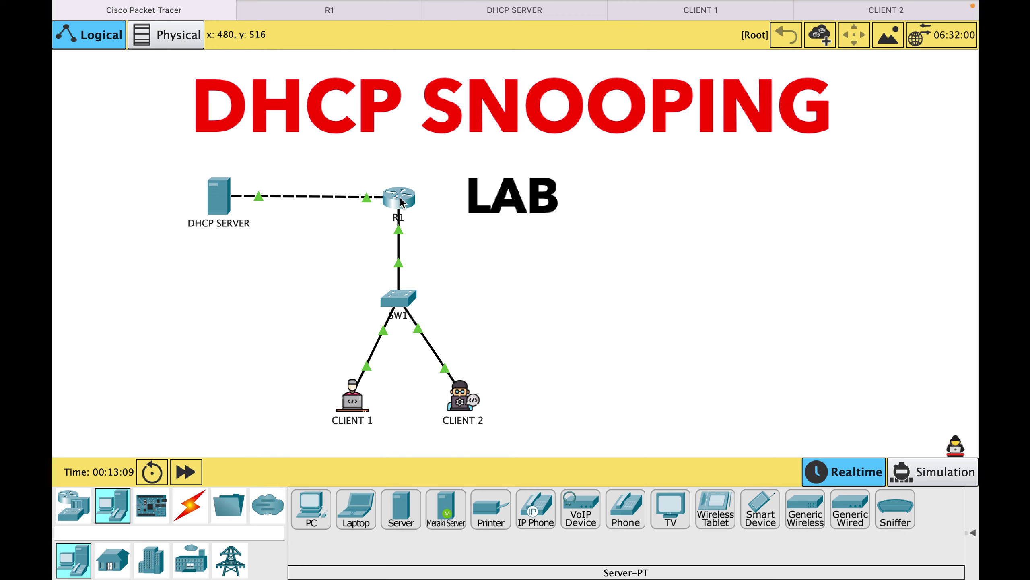
Step: Examine R1's interface addresses, the DHCP server's address pool, and the IP configurations of Client 1 and Client 2
{"action": "mouse_move", "coordinate": [401, 202]}
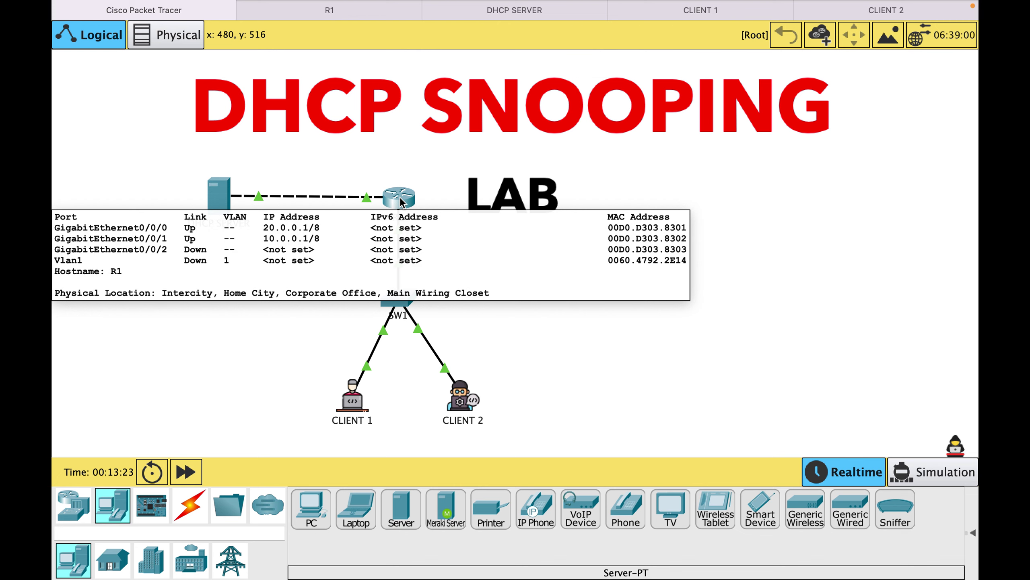
{"action": "left_click", "coordinate": [544, 45]}
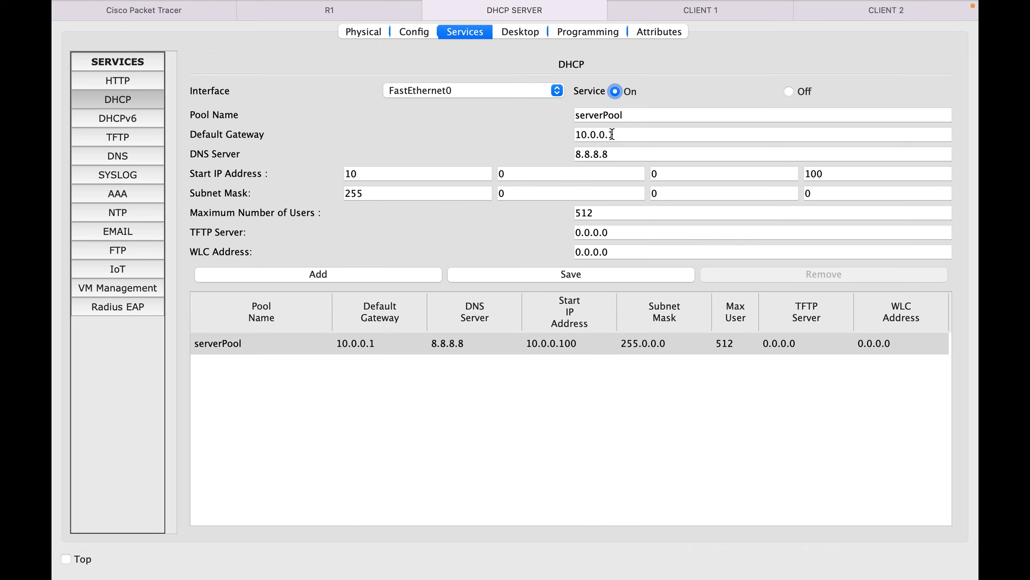
{"action": "left_click", "coordinate": [613, 155]}
{"action": "left_click", "coordinate": [708, 12]}
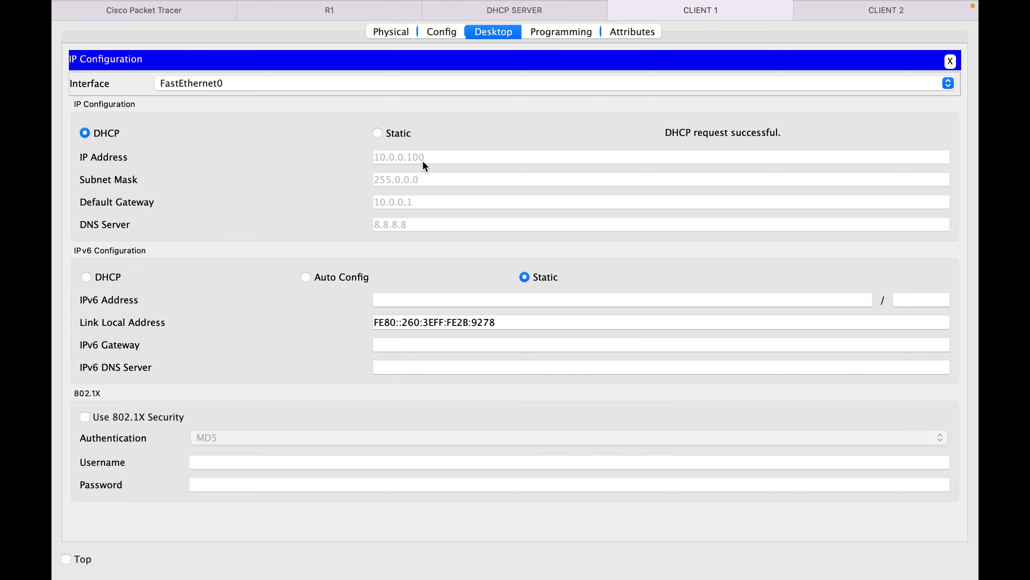
{"action": "left_click", "coordinate": [839, 44]}
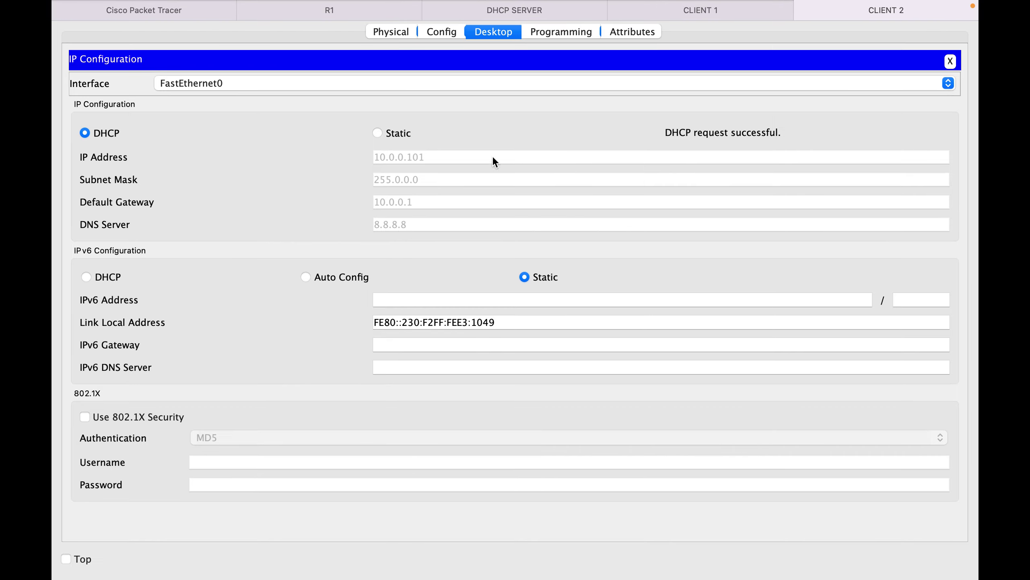
Step: Place the Rogue DHCP Server beside SW1 in the topology and connect it to SW1 with an automatically chosen cable
{"action": "left_click", "coordinate": [175, 16]}
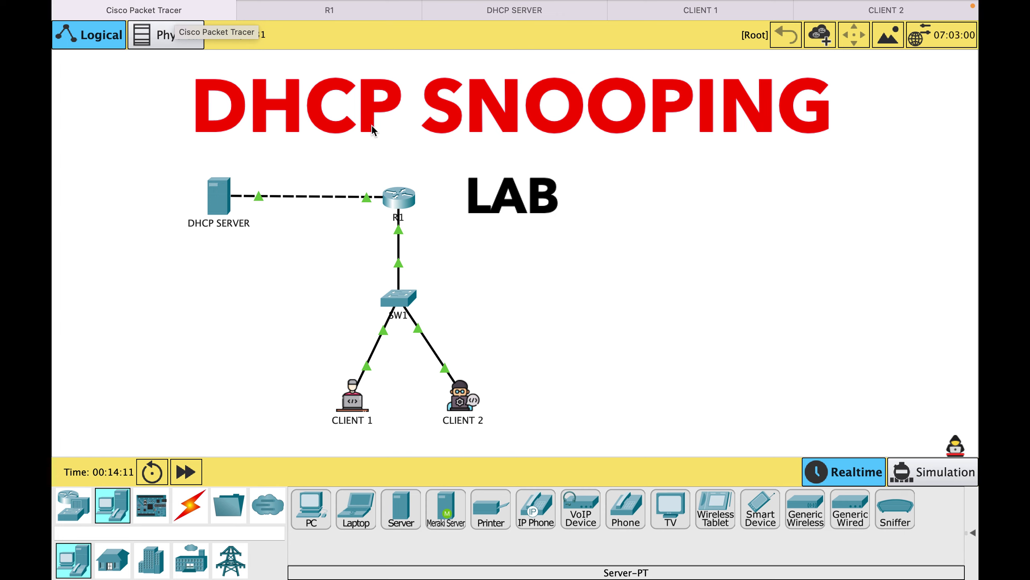
{"action": "left_click_drag", "start_coordinate": [957, 447], "coordinate": [572, 286]}
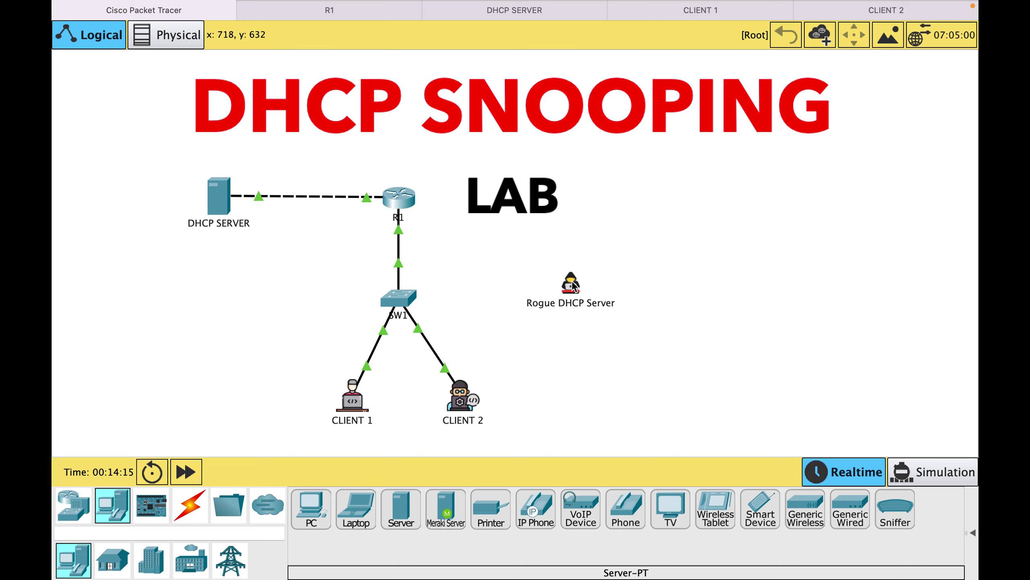
{"action": "left_click", "coordinate": [191, 505]}
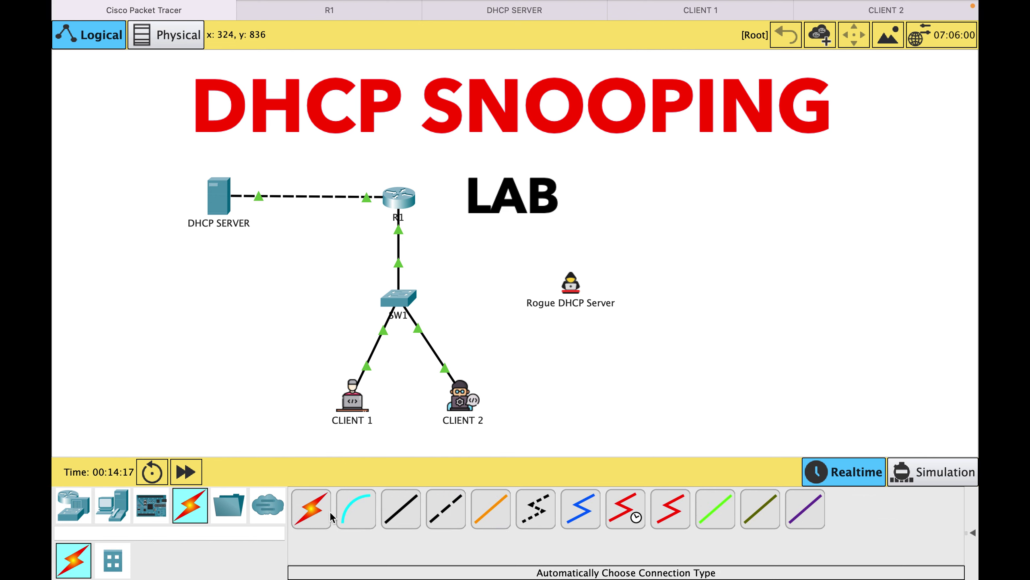
{"action": "left_click", "coordinate": [312, 508]}
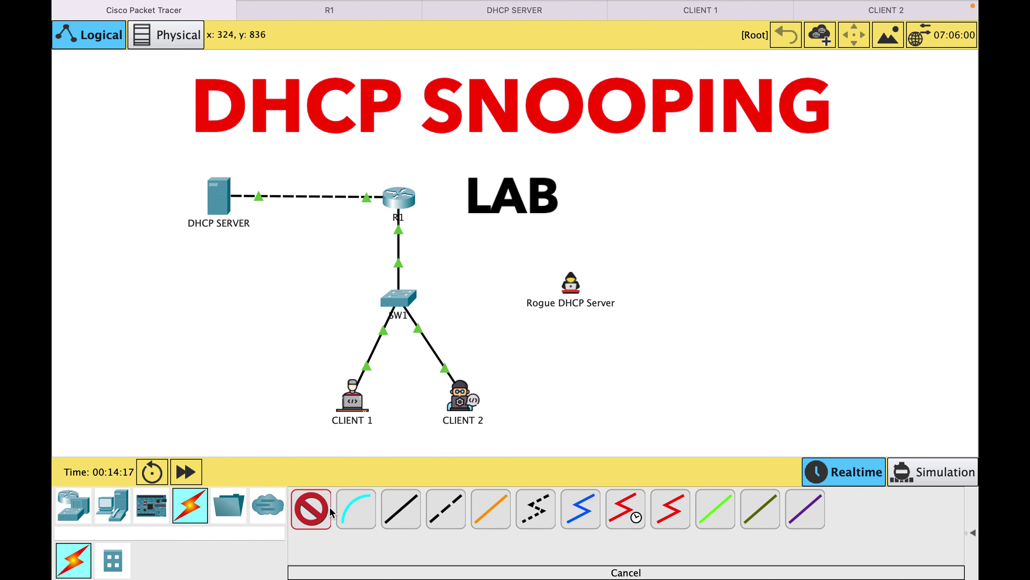
{"action": "left_click", "coordinate": [548, 300]}
{"action": "left_click", "coordinate": [403, 300]}
{"action": "mouse_move", "coordinate": [404, 300]}
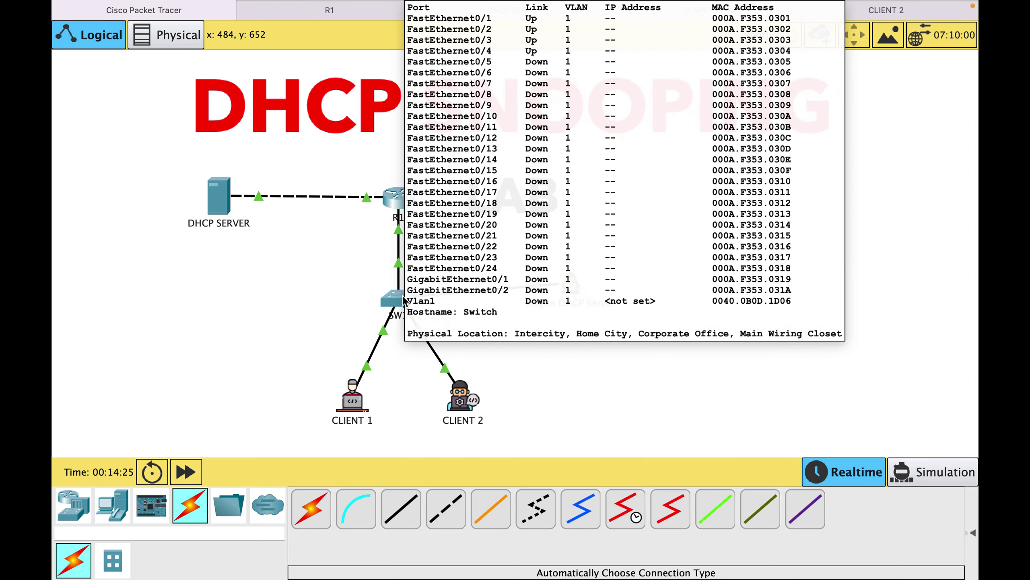
Step: Give the Rogue DHCP Server the static IP address 10.0.0.2 with subnet mask 255.0.0.0
{"action": "left_click", "coordinate": [572, 286]}
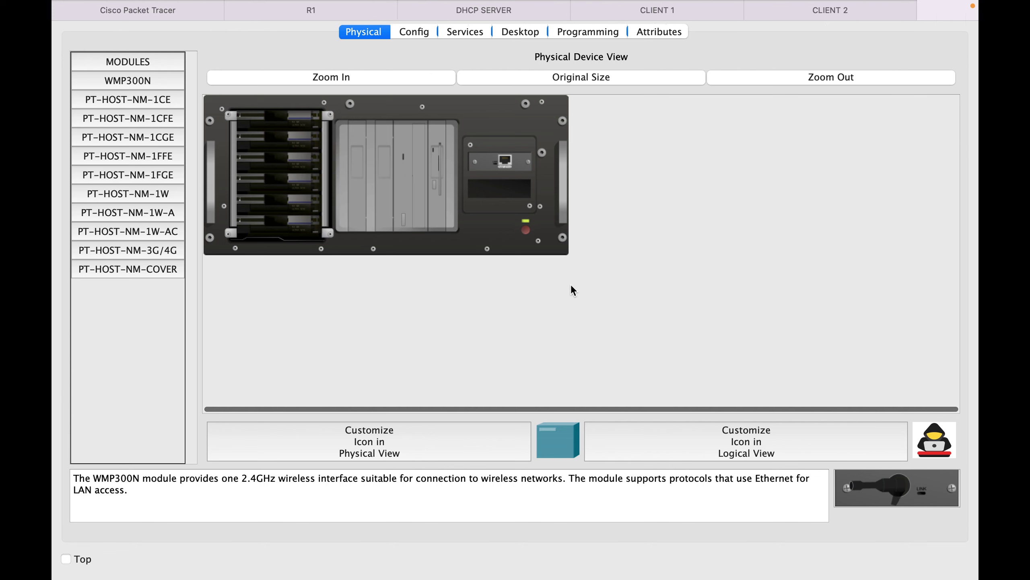
{"action": "left_click", "coordinate": [476, 34]}
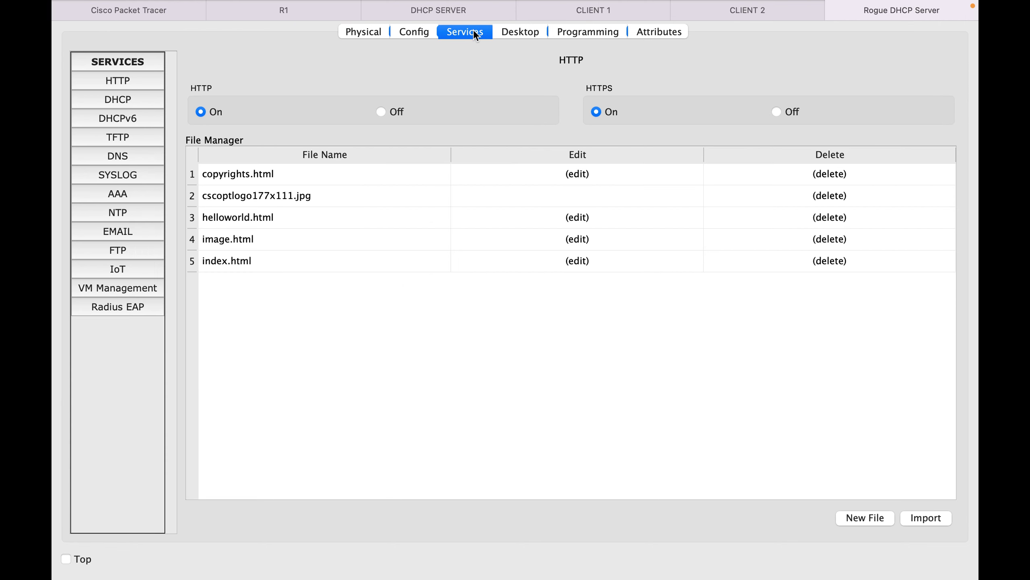
{"action": "left_click", "coordinate": [134, 96]}
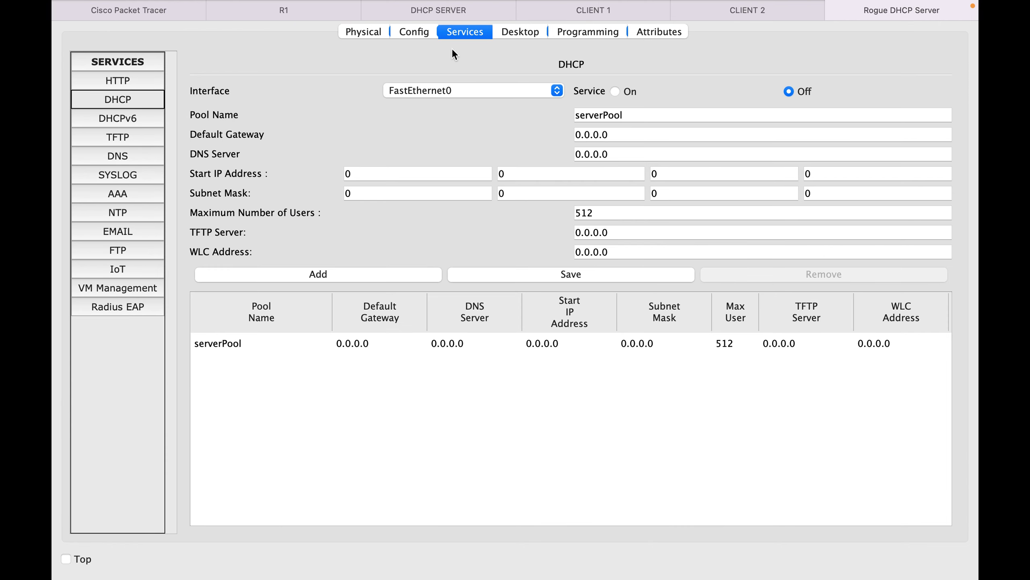
{"action": "left_click", "coordinate": [418, 38]}
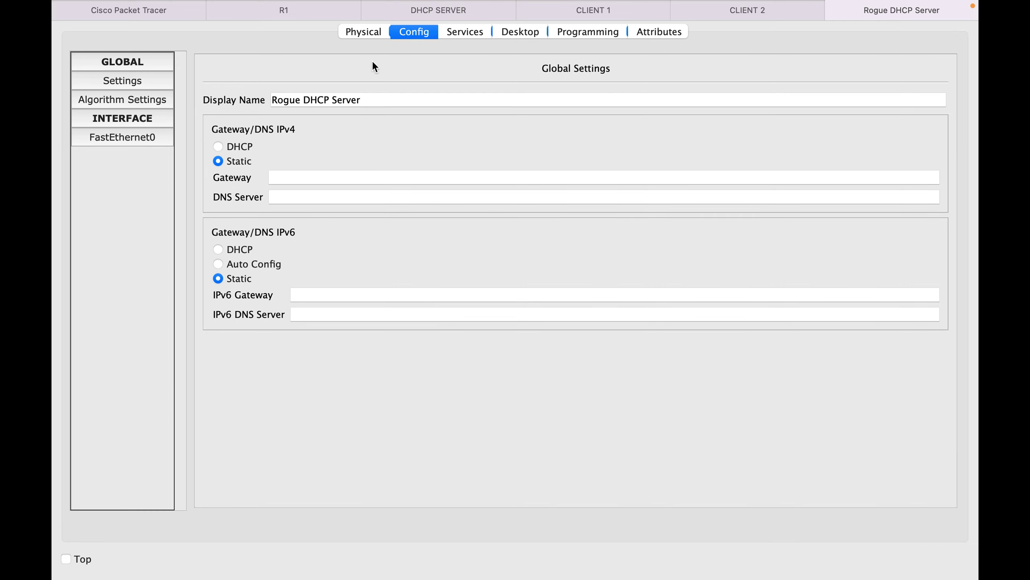
{"action": "left_click", "coordinate": [472, 31]}
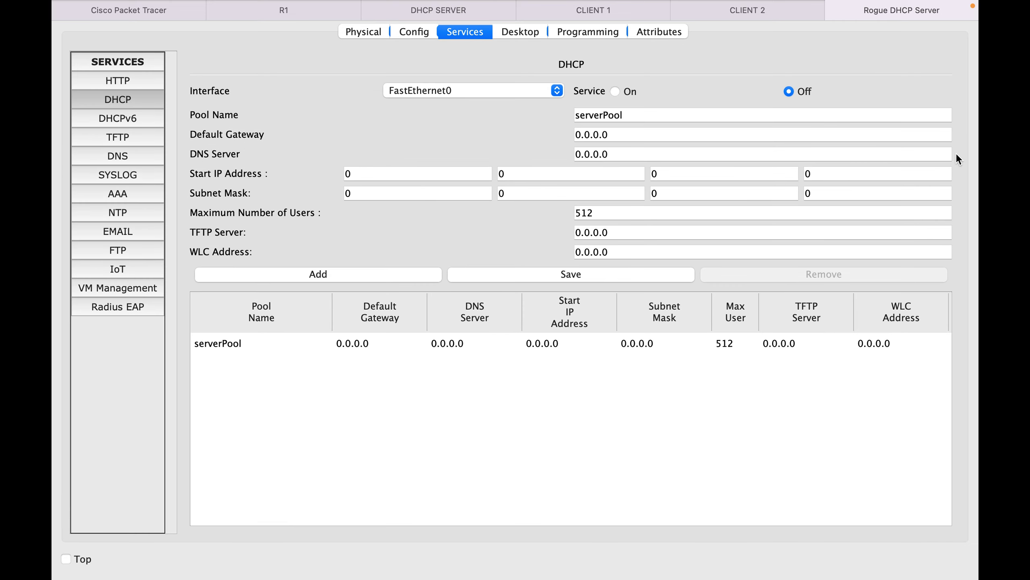
{"action": "left_click", "coordinate": [528, 36]}
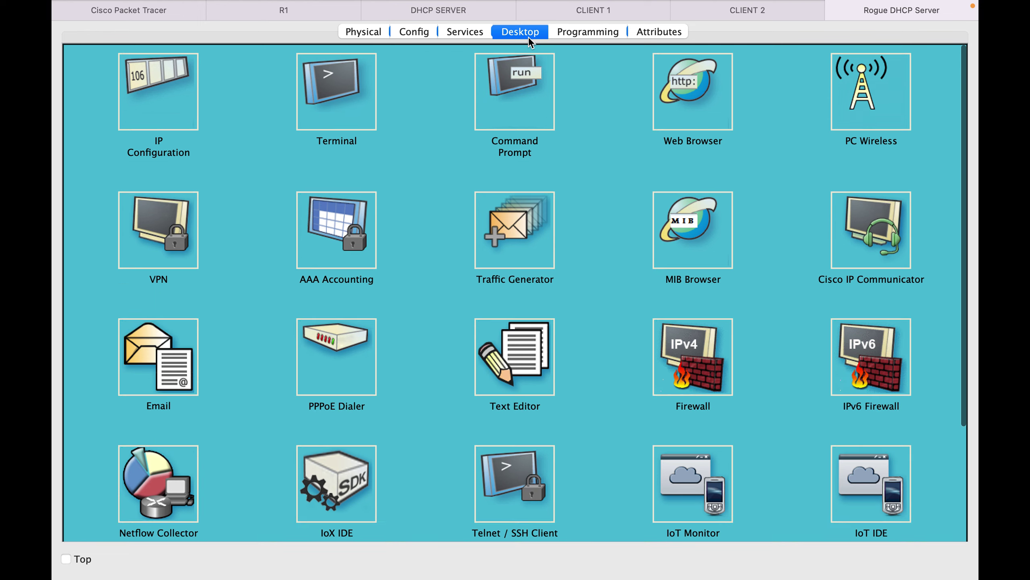
{"action": "left_click", "coordinate": [178, 84]}
{"action": "left_click", "coordinate": [433, 134]}
{"action": "type", "text": "10."}
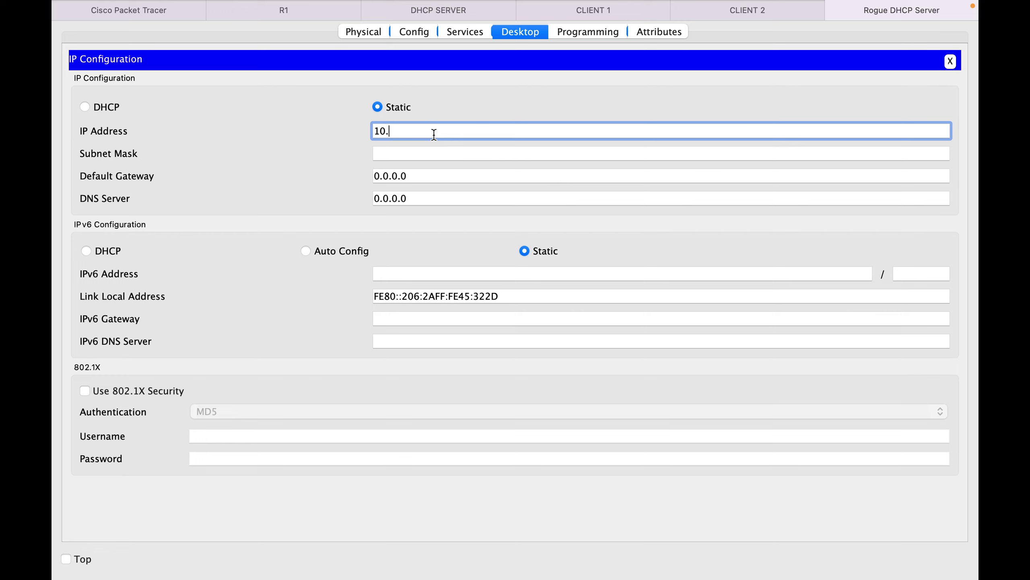
{"action": "type", "text": "0.0.2"}
{"action": "key", "text": "Tab"}
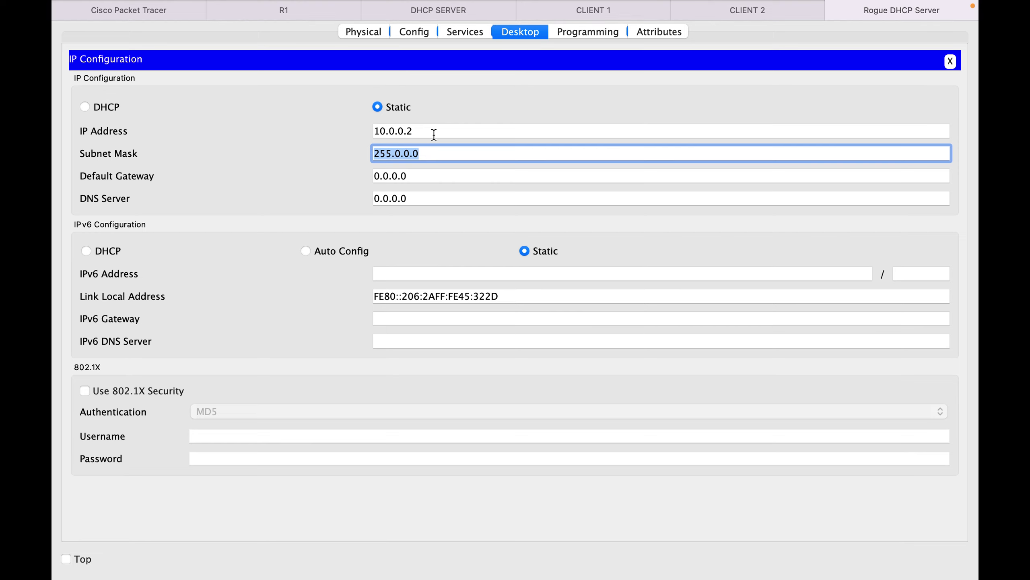
{"action": "key", "text": "Tab"}
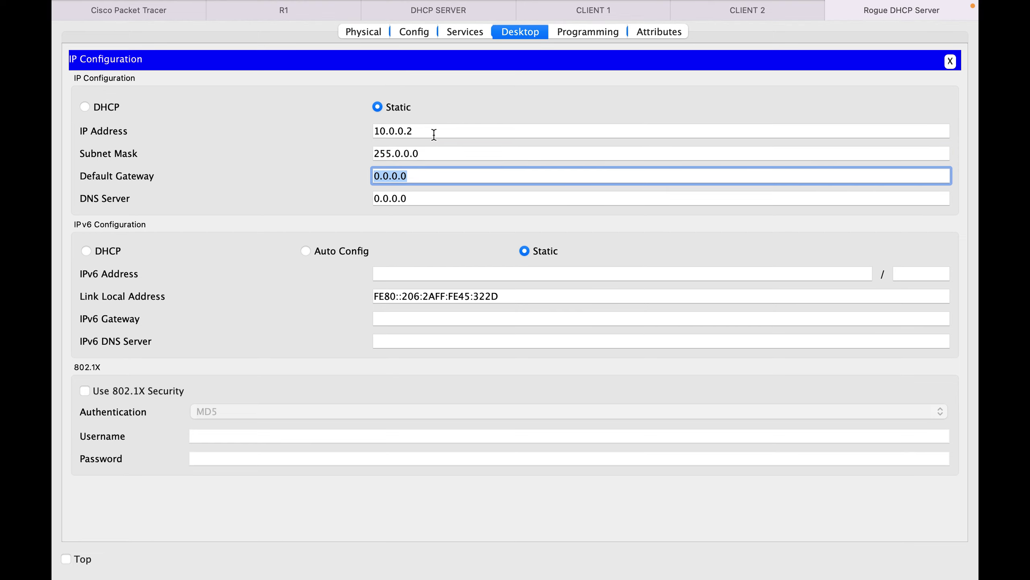
Step: Set the Rogue DHCP Server's own default gateway to 10.0.0.1 and DNS server to 9.9.9.9, and open its DHCP service settings
{"action": "type", "text": "10.0.0.1"}
{"action": "key", "text": "Tab"}
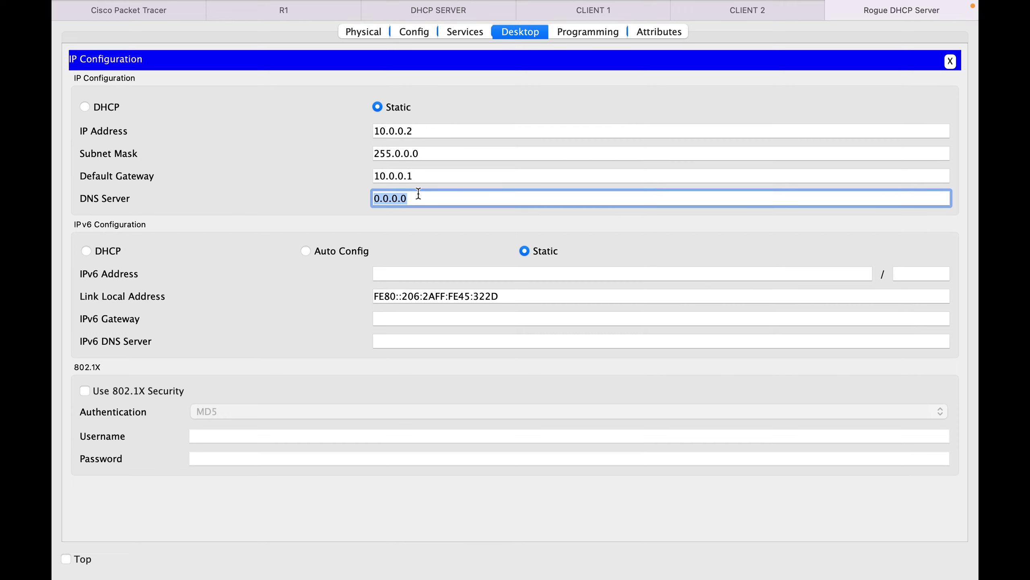
{"action": "type", "text": "9.9.9.9"}
{"action": "left_click", "coordinate": [461, 31]}
{"action": "left_click", "coordinate": [649, 121]}
{"action": "type", "text": "rogue"}
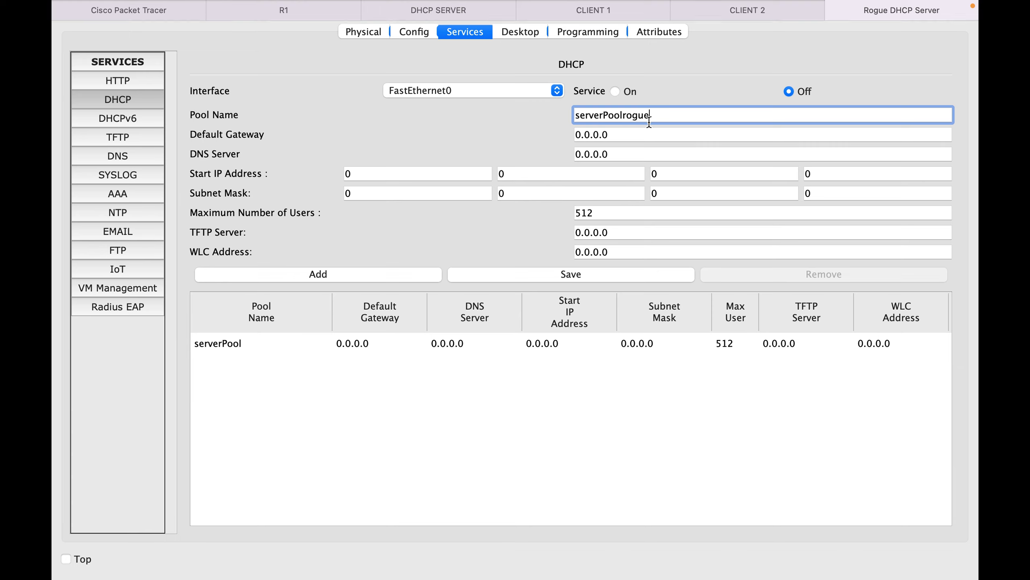
{"action": "key", "text": "BackSpace"}
{"action": "key", "text": "BackSpace"}
{"action": "key", "text": "BackSpace"}
{"action": "key", "text": "BackSpace"}
{"action": "key", "text": "BackSpace"}
Step: Set the rogue serverPool's default gateway to 10.0.0.2 and its DNS server to 9.9.9.9
{"action": "left_click", "coordinate": [631, 137]}
{"action": "double_click", "coordinate": [631, 137]}
{"action": "type", "text": "1"}
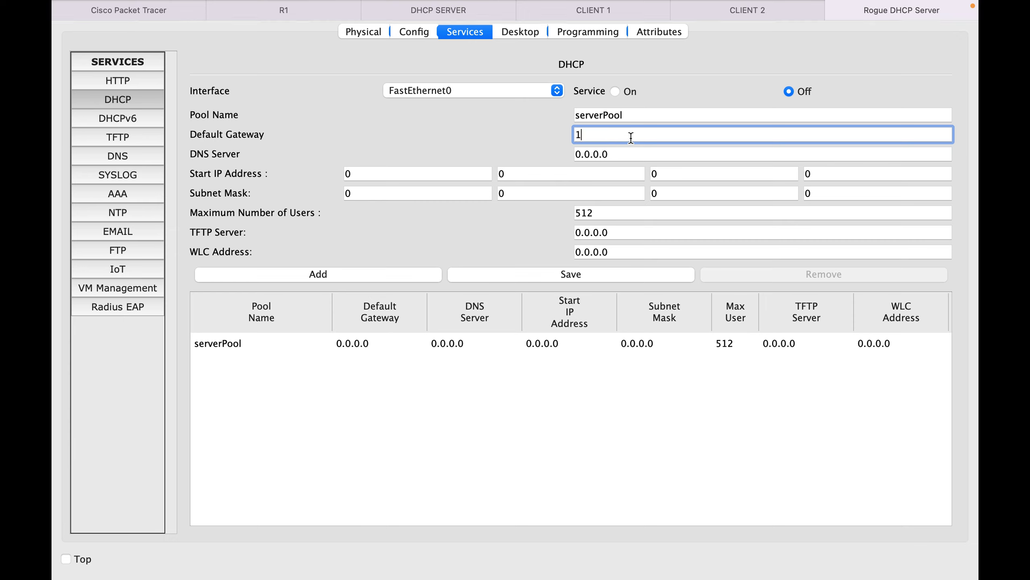
{"action": "type", "text": "0.0.0.200"}
{"action": "key", "text": "Tab"}
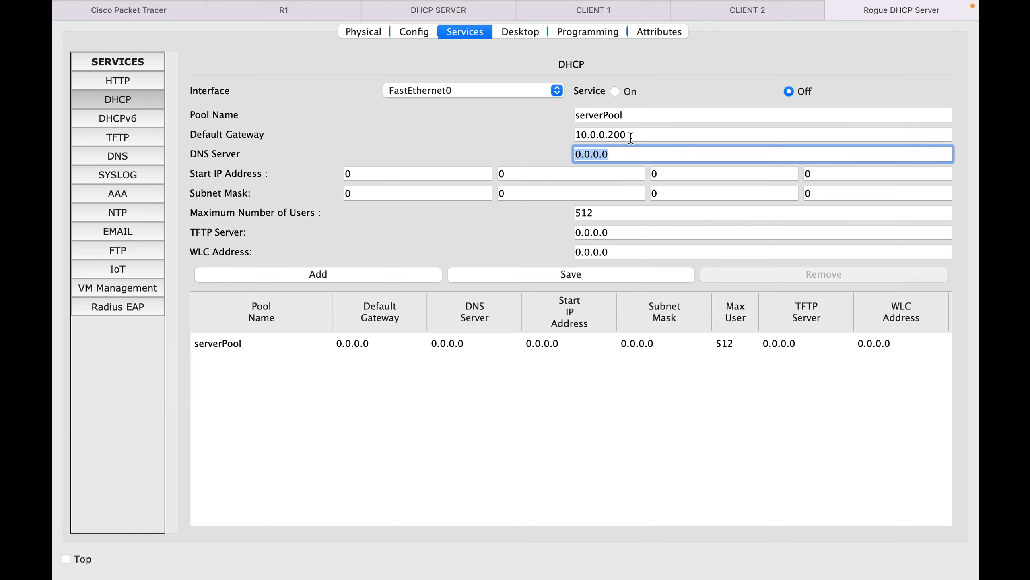
{"action": "type", "text": "9.99"}
{"action": "key", "text": "BackSpace"}
{"action": "type", "text": ".9.9"}
{"action": "double_click", "coordinate": [632, 133]}
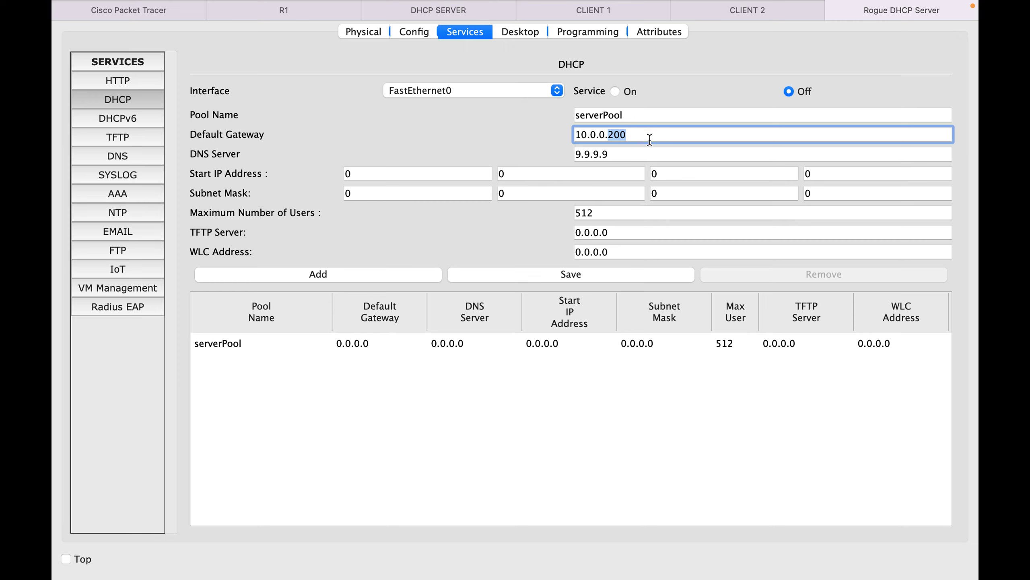
{"action": "type", "text": "2"}
Step: Save the rogue serverPool with start IP address 10.0.0.200 and subnet mask 255.0.0.0, and turn on the DHCP service
{"action": "left_click", "coordinate": [393, 176]}
{"action": "type", "text": "10"}
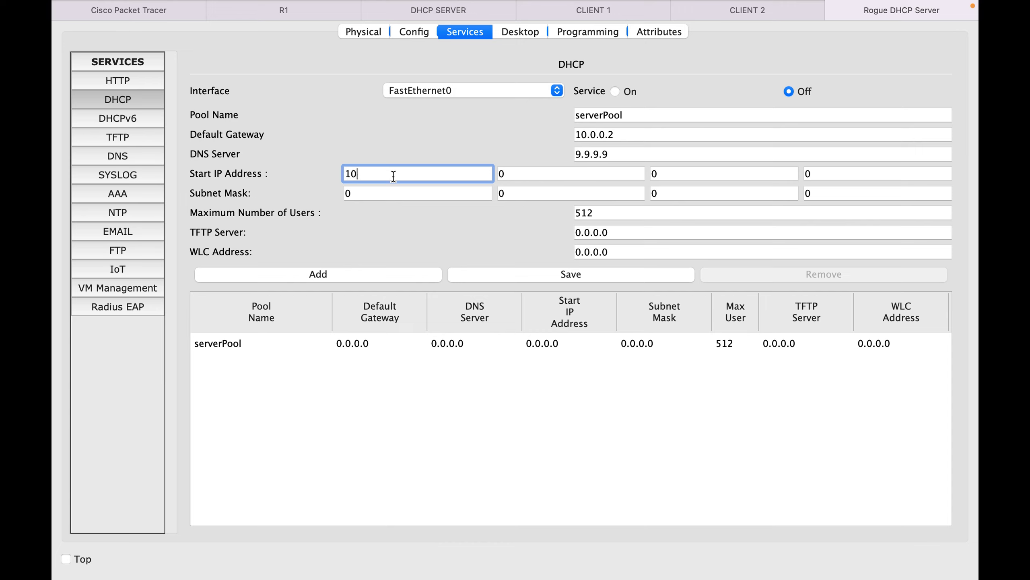
{"action": "left_click", "coordinate": [824, 176]}
{"action": "type", "text": "200"}
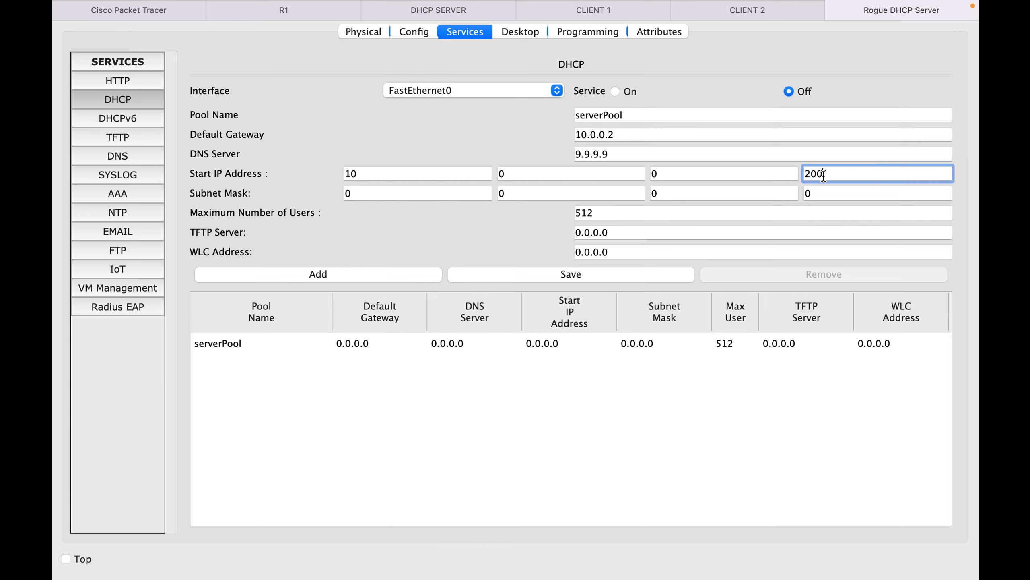
{"action": "left_click", "coordinate": [435, 195]}
{"action": "type", "text": "255"}
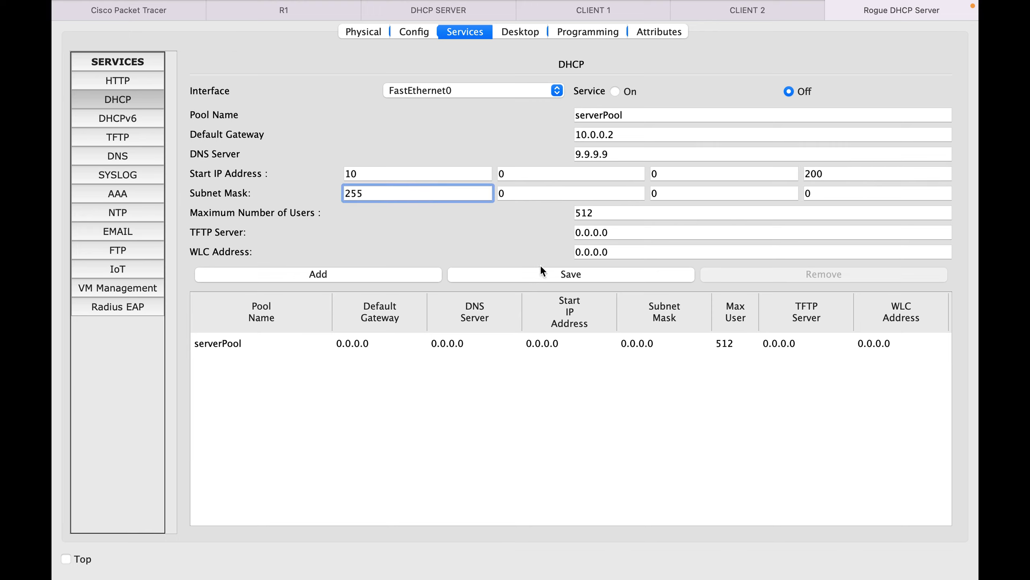
{"action": "left_click", "coordinate": [512, 276]}
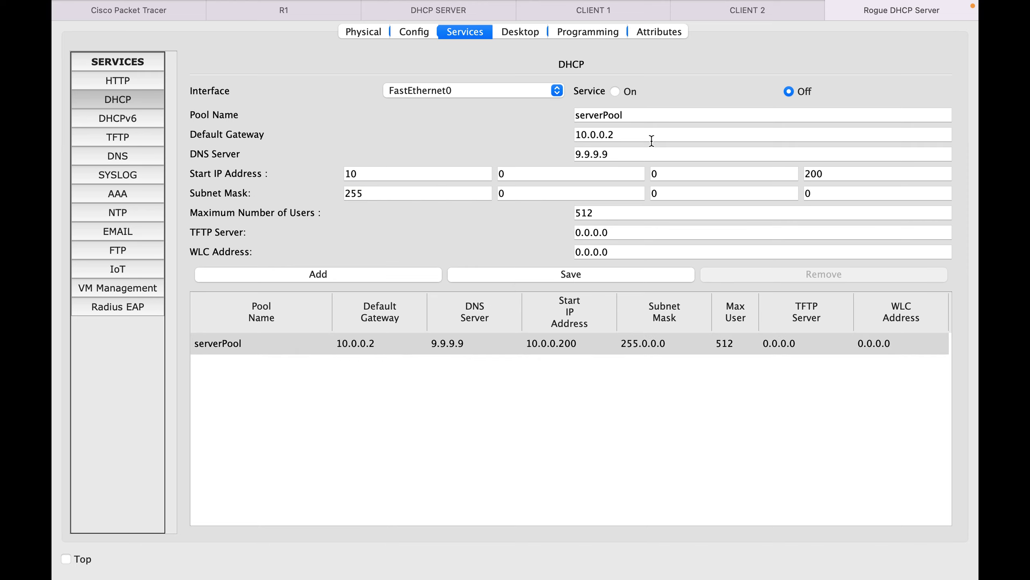
{"action": "left_click", "coordinate": [615, 92]}
Step: Ping 10.0.0.1 from the Rogue DHCP Server's Command Prompt and recheck the server's DHCP service settings
{"action": "left_click", "coordinate": [524, 35]}
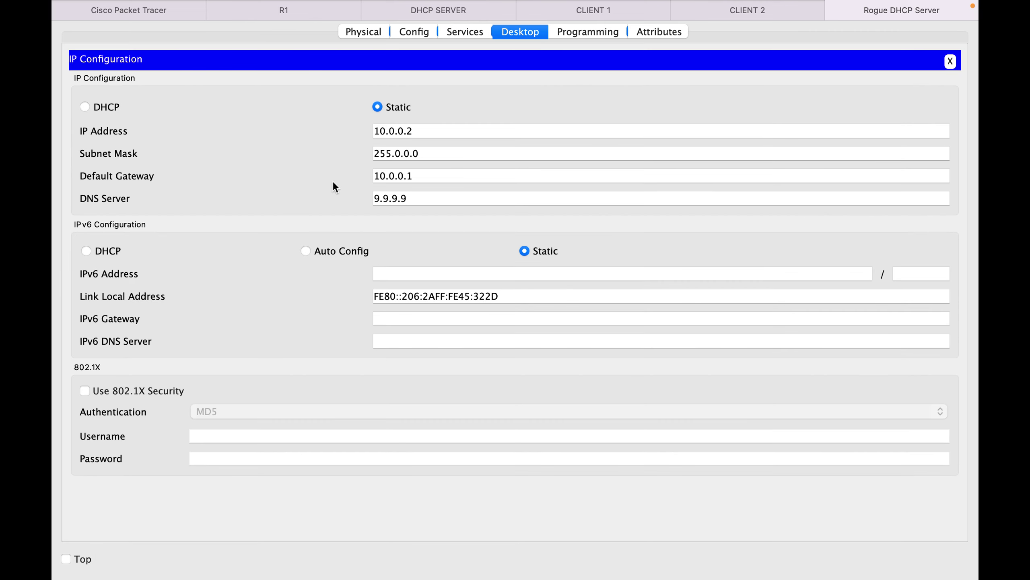
{"action": "left_click", "coordinate": [950, 61]}
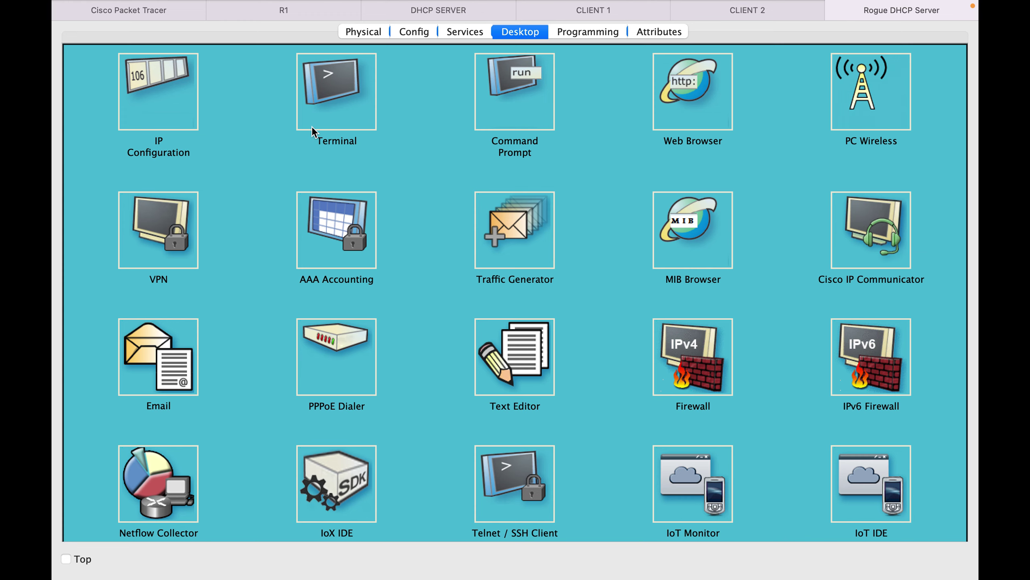
{"action": "left_click", "coordinate": [497, 118]}
{"action": "type", "text": "ping 10"}
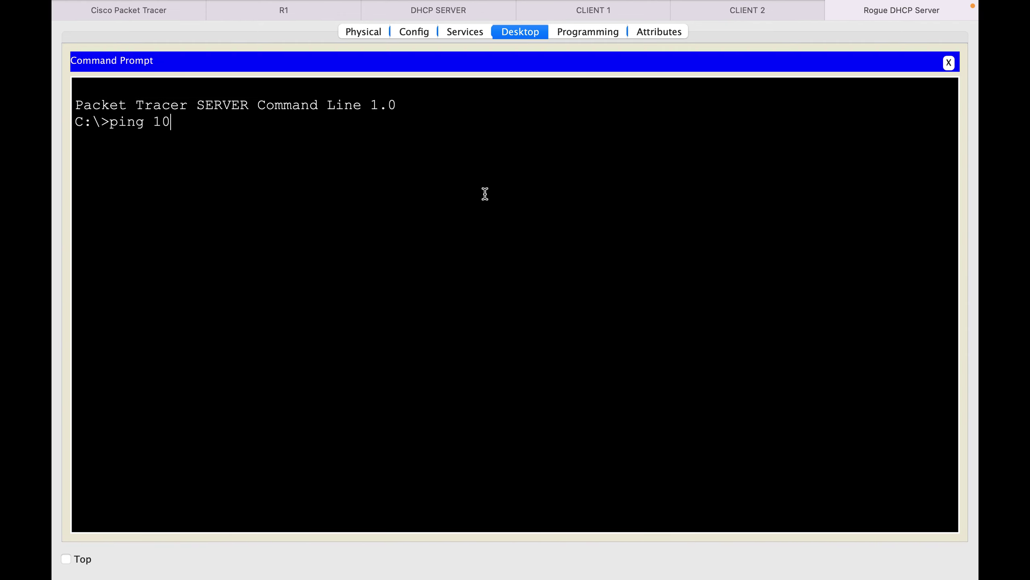
{"action": "type", "text": ".0.0.1"}
{"action": "key", "text": "Return"}
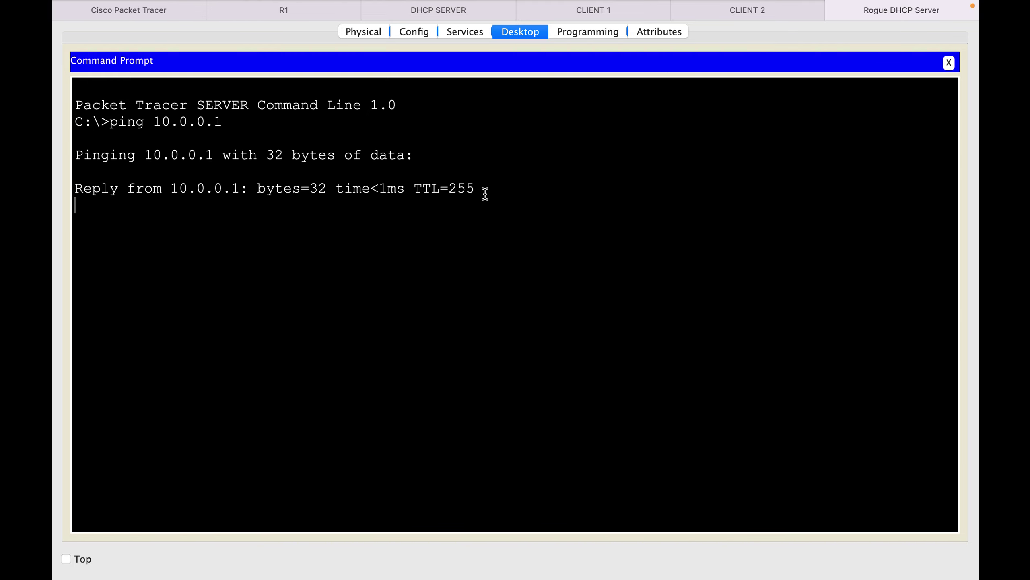
{"action": "left_click", "coordinate": [465, 32]}
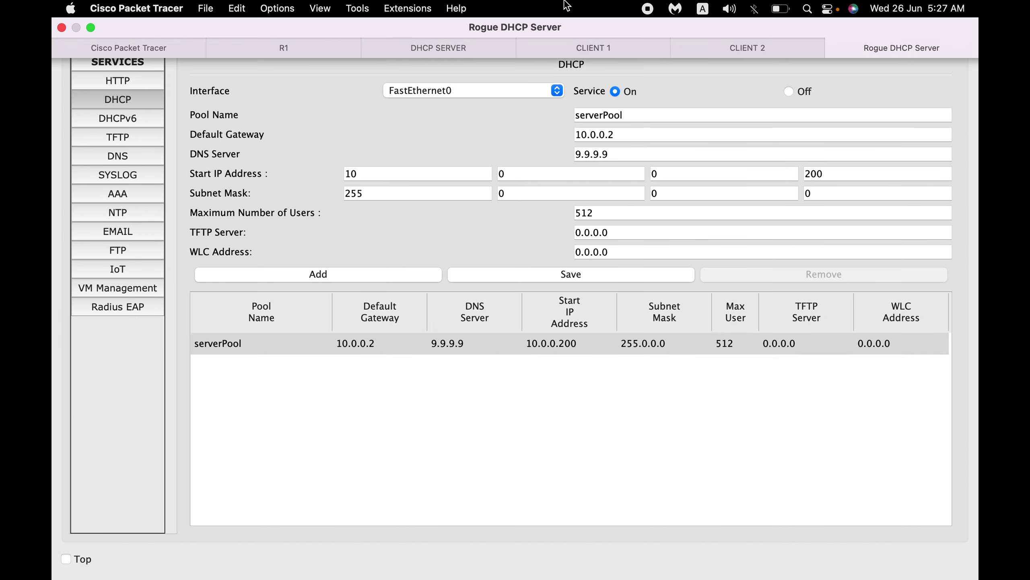
Step: Request a fresh DHCP lease on Client 1 by switching its IPv4 configuration to Static and back to DHCP
{"action": "left_click", "coordinate": [605, 48]}
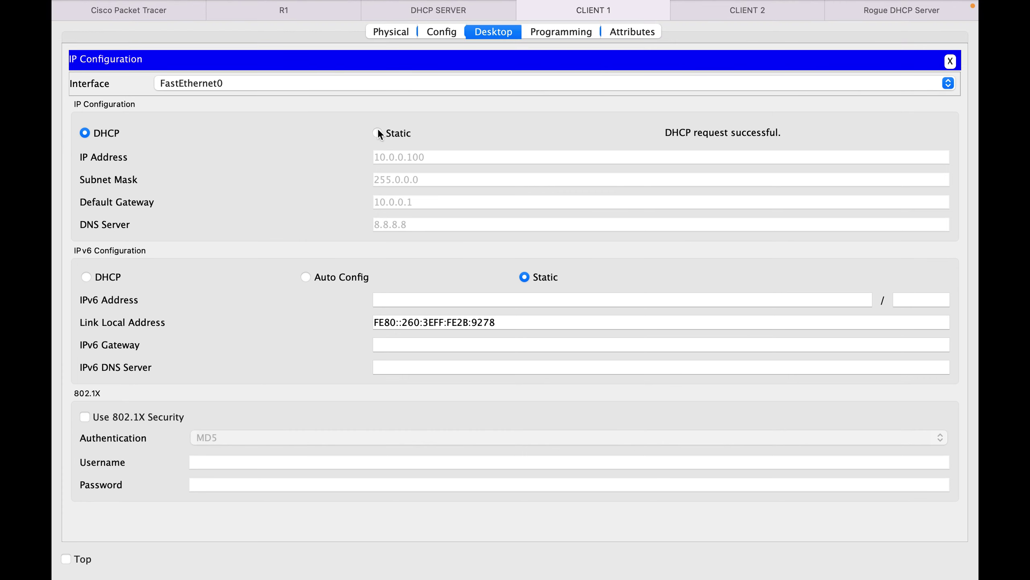
{"action": "left_click", "coordinate": [378, 132]}
{"action": "left_click", "coordinate": [95, 136]}
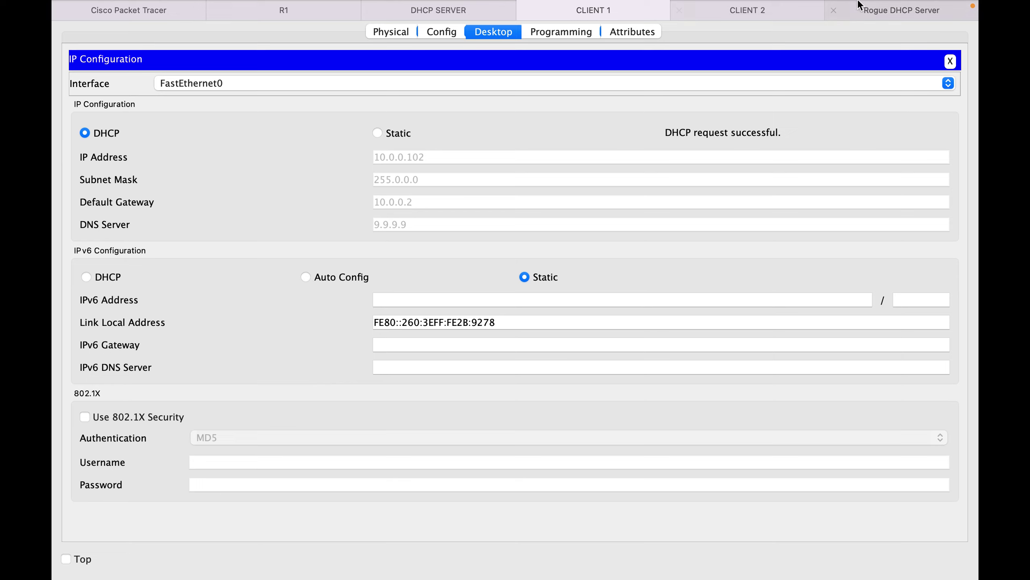
Step: Request a fresh DHCP lease on Client 2 by switching its IPv4 configuration to Static and back to DHCP
{"action": "left_click", "coordinate": [778, 16]}
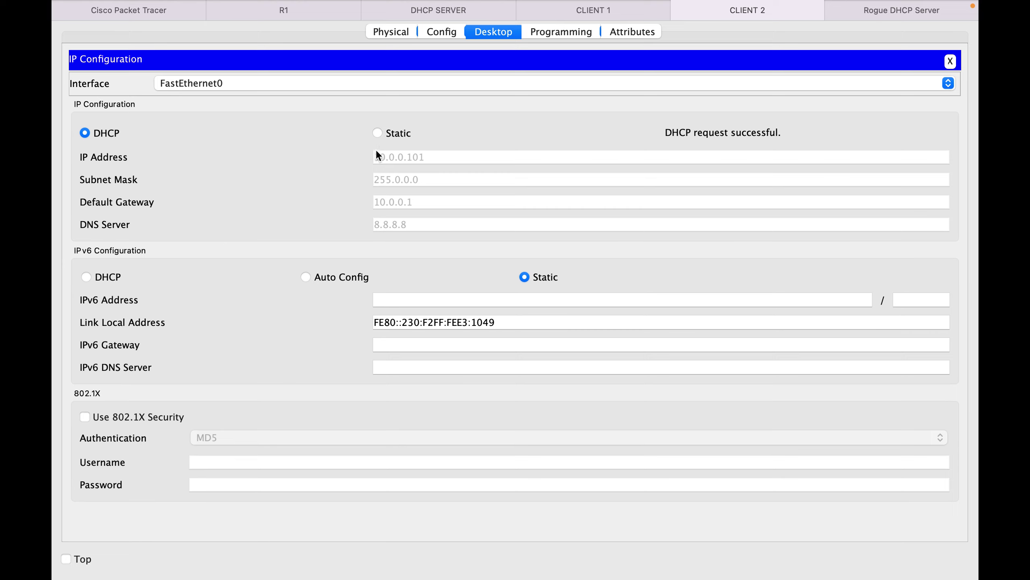
{"action": "left_click", "coordinate": [378, 133]}
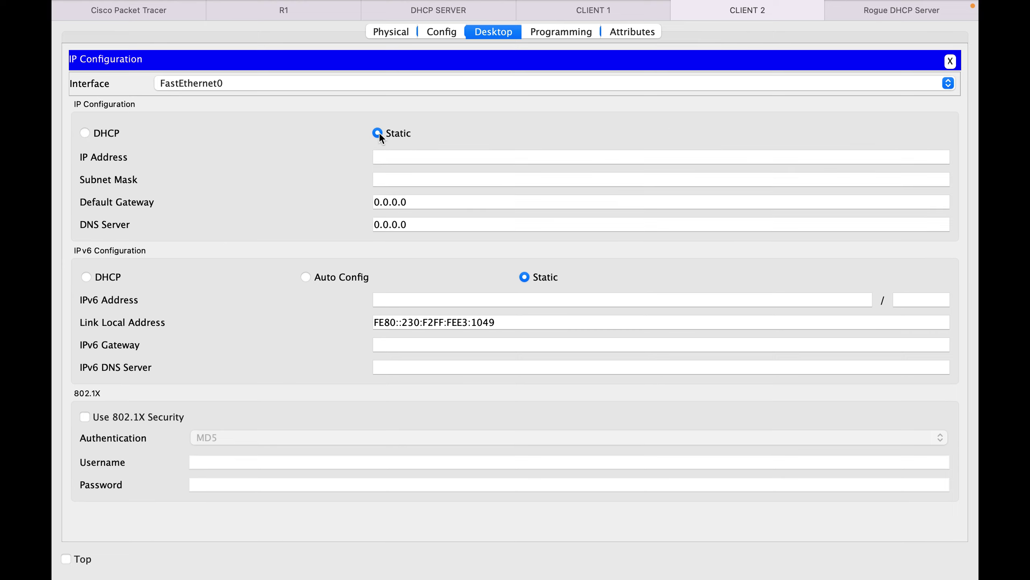
{"action": "left_click", "coordinate": [85, 133]}
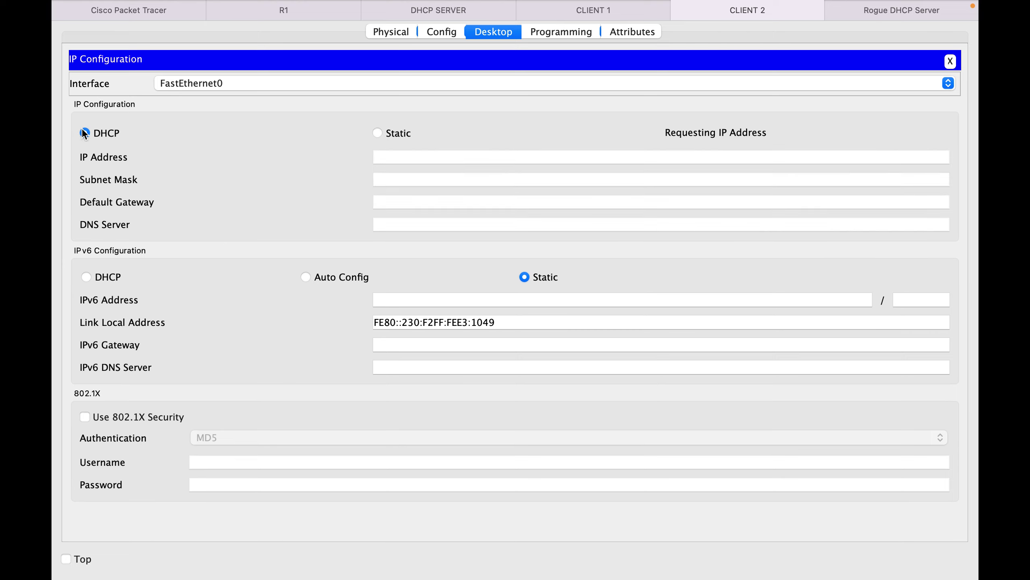
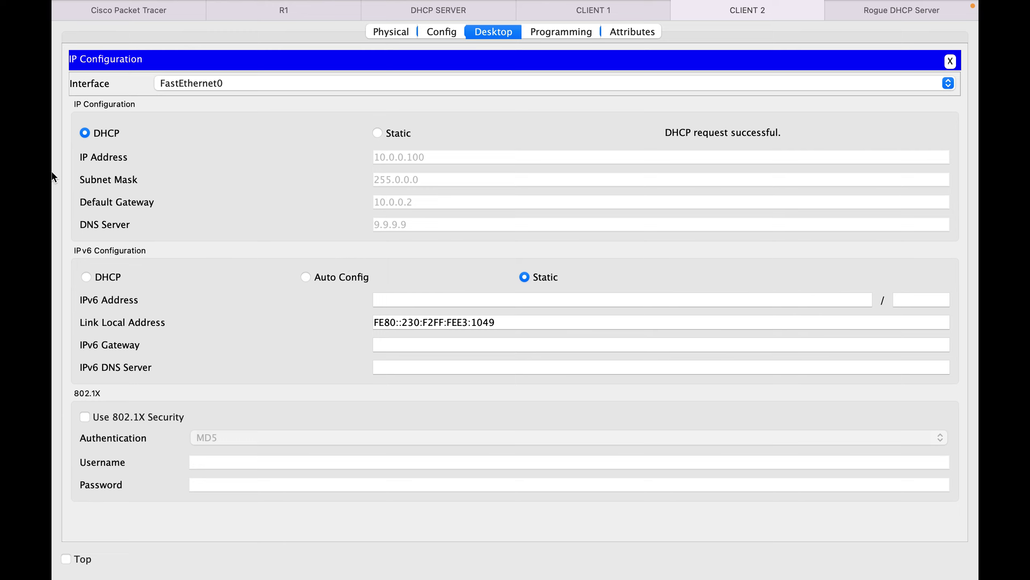
Step: Open the command line of switch SW1 in the topology and enter global configuration mode
{"action": "left_click", "coordinate": [172, 12]}
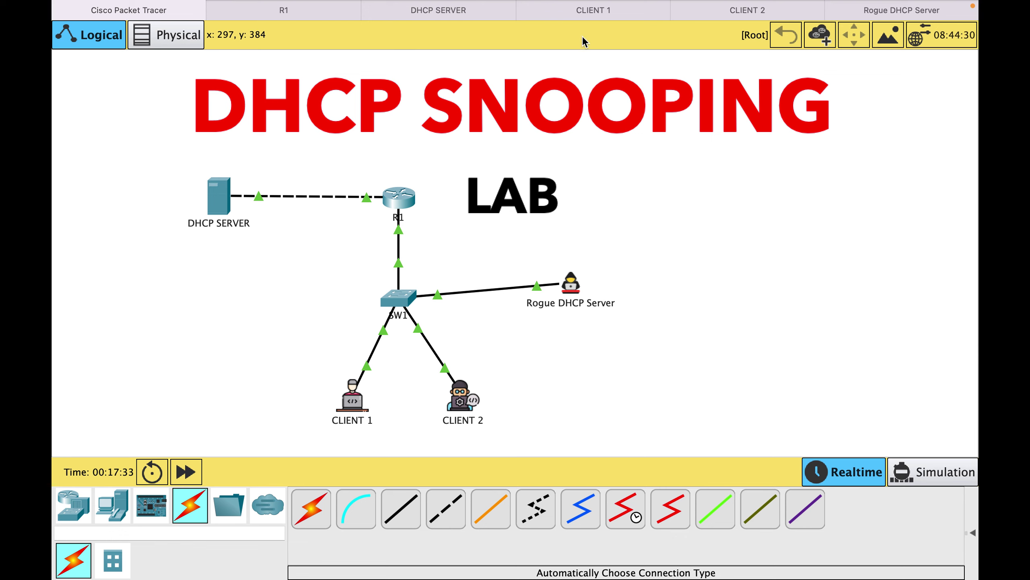
{"action": "left_click", "coordinate": [399, 299]}
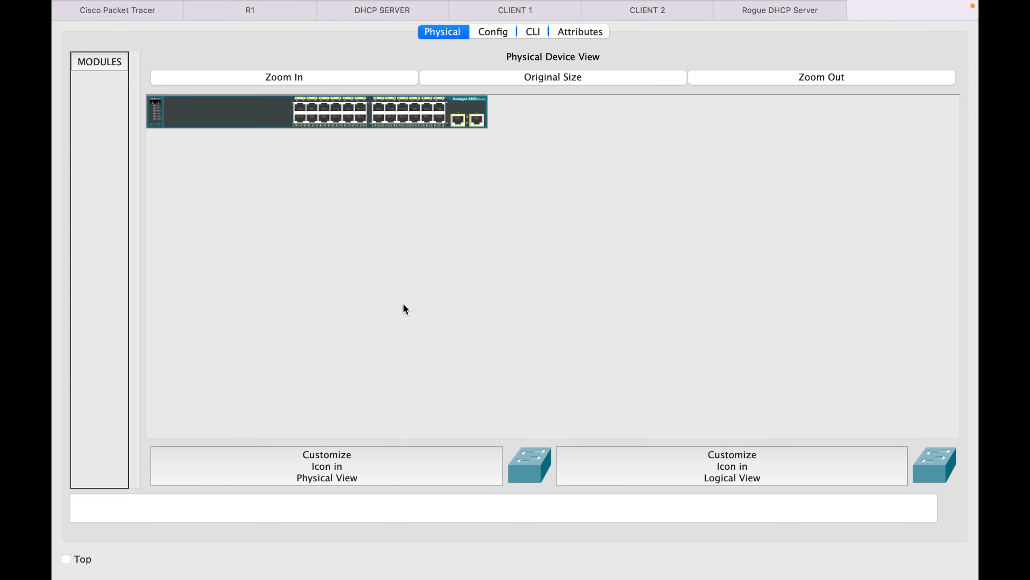
{"action": "left_click", "coordinate": [534, 32]}
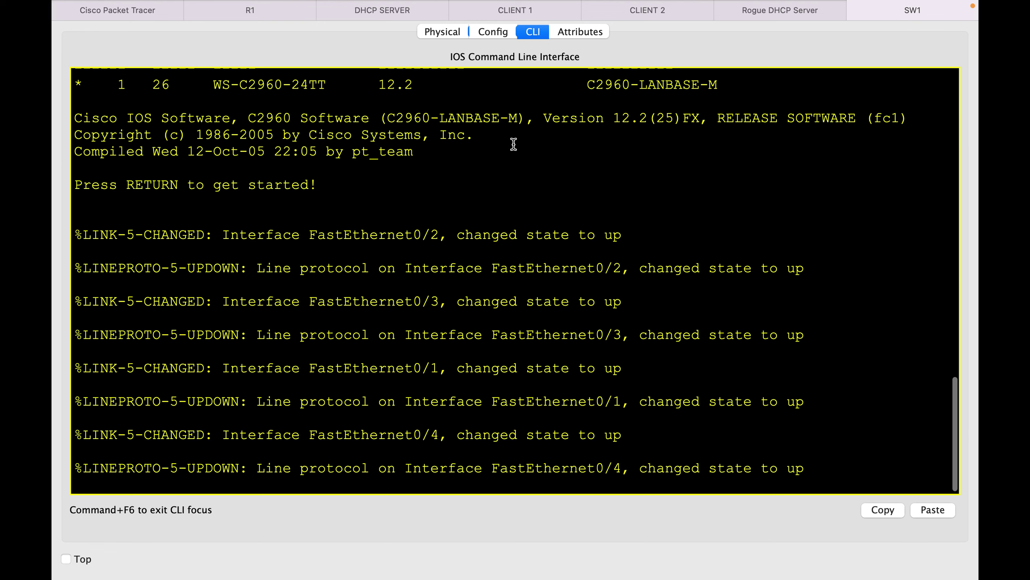
{"action": "key", "text": "Return"}
{"action": "key", "text": "Return"}
{"action": "key", "text": "Return"}
{"action": "key", "text": "Return"}
{"action": "key", "text": "Return"}
{"action": "key", "text": "Return"}
{"action": "key", "text": "Return"}
{"action": "key", "text": "Return"}
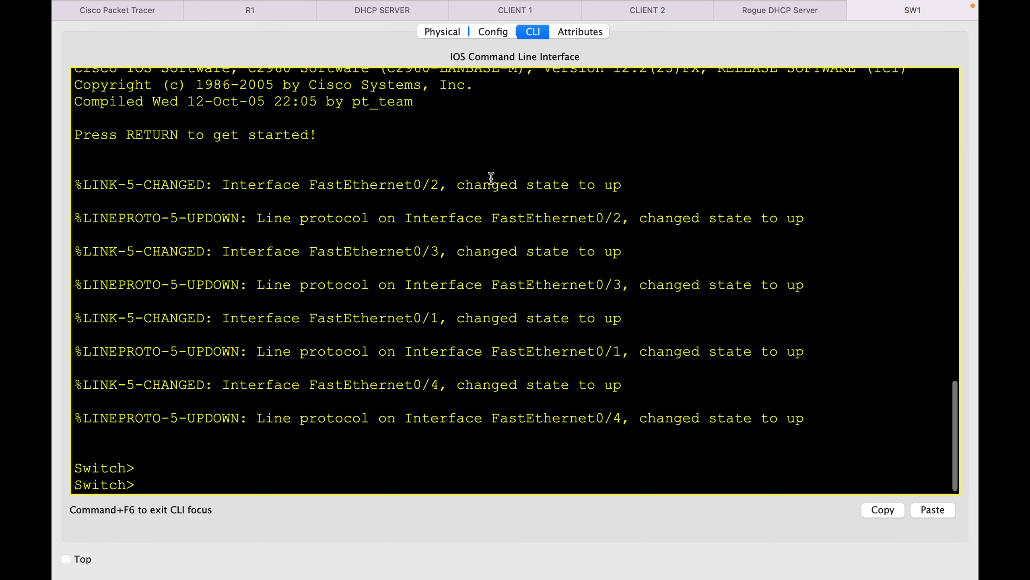
{"action": "key", "text": "Return"}
{"action": "key", "text": "Return"}
{"action": "key", "text": "Return"}
{"action": "key", "text": "Return"}
{"action": "type", "text": "en"}
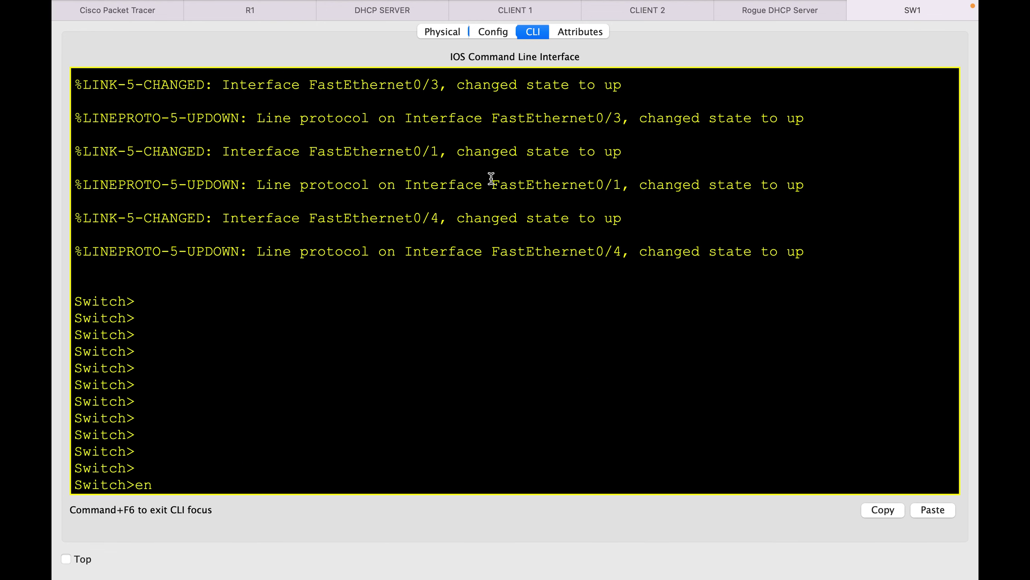
{"action": "key", "text": "Return"}
{"action": "type", "text": "conf t"}
{"action": "key", "text": "Return"}
Step: Enable DHCP snooping globally on SW1 with the command ip dhcp snooping
{"action": "type", "text": "ip dhcp s"}
{"action": "key", "text": "Tab"}
{"action": "type", "text": "sn"}
{"action": "key", "text": "Tab"}
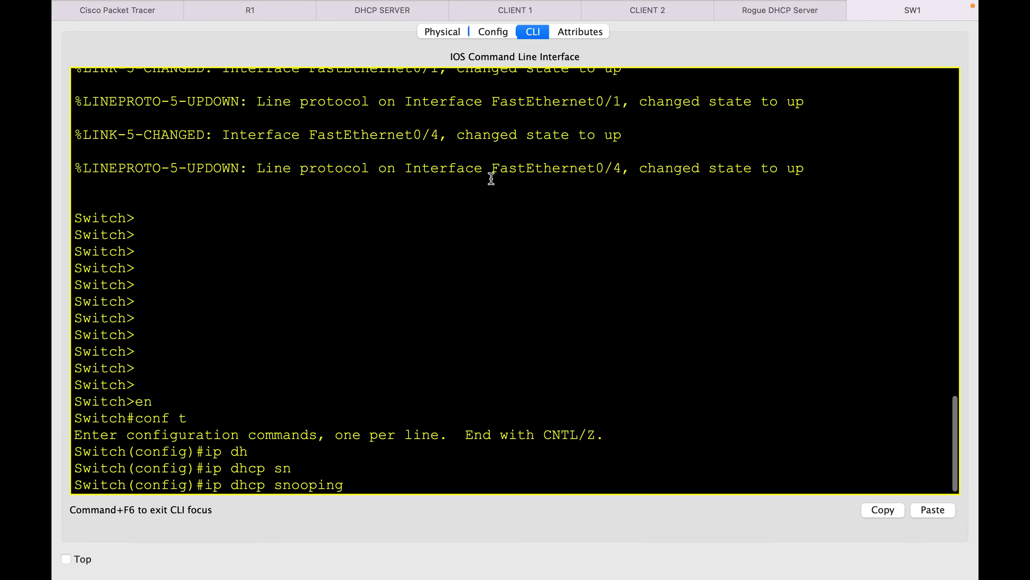
{"action": "key", "text": "Return"}
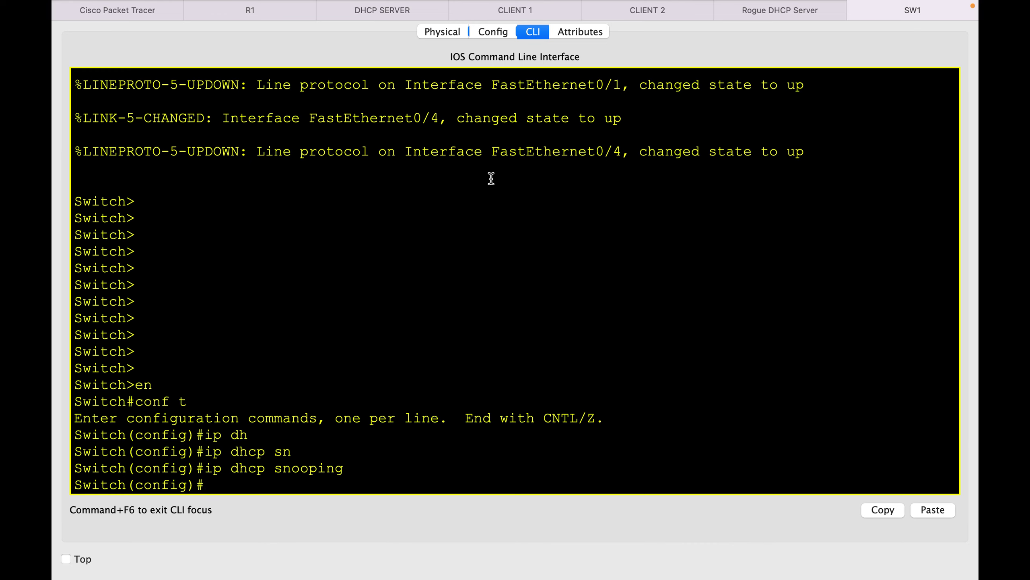
Step: Activate DHCP snooping for VLAN 1 on SW1 with ip dhcp snooping vlan 1
{"action": "type", "text": "ip dh"}
{"action": "key", "text": "Tab"}
{"action": "type", "text": "sn"}
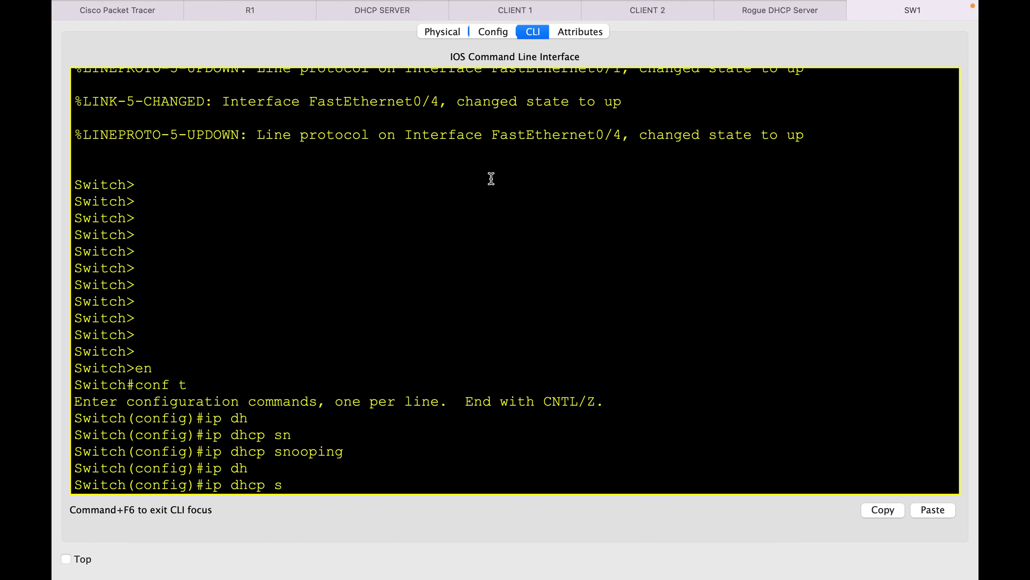
{"action": "key", "text": "Tab"}
{"action": "type", "text": "vl"}
{"action": "key", "text": "Tab"}
{"action": "type", "text": "?"}
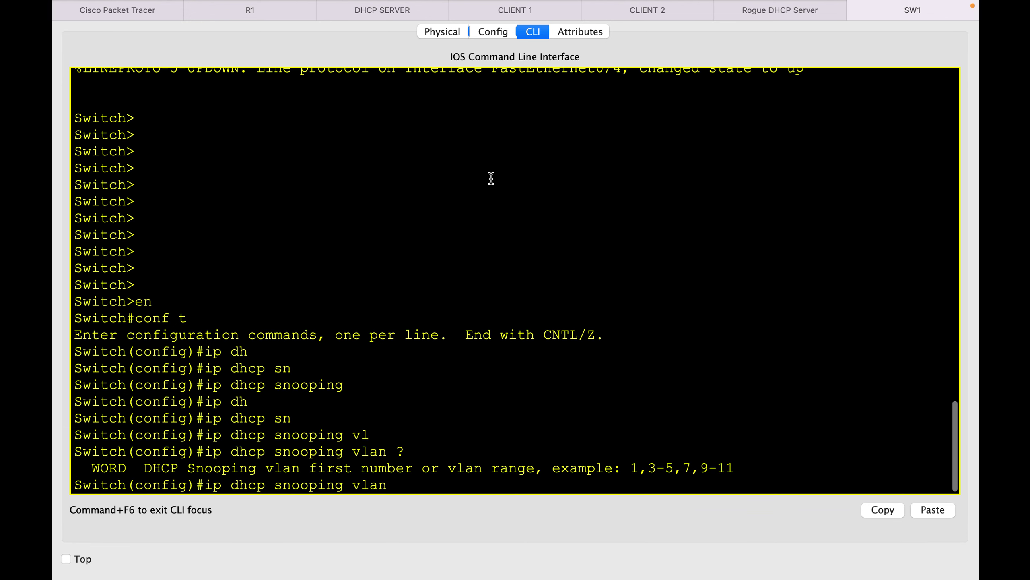
{"action": "type", "text": "1"}
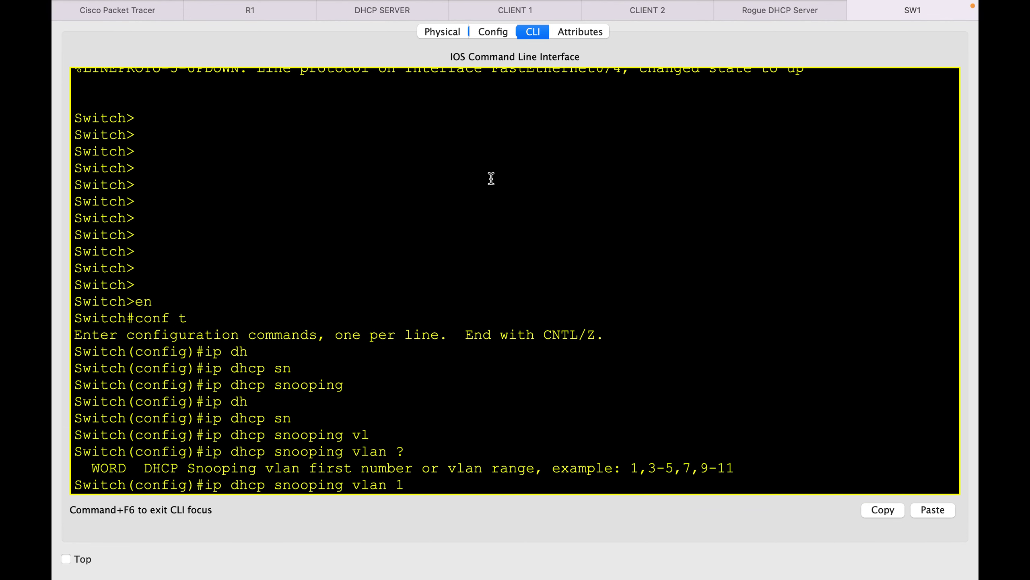
{"action": "key", "text": "Return"}
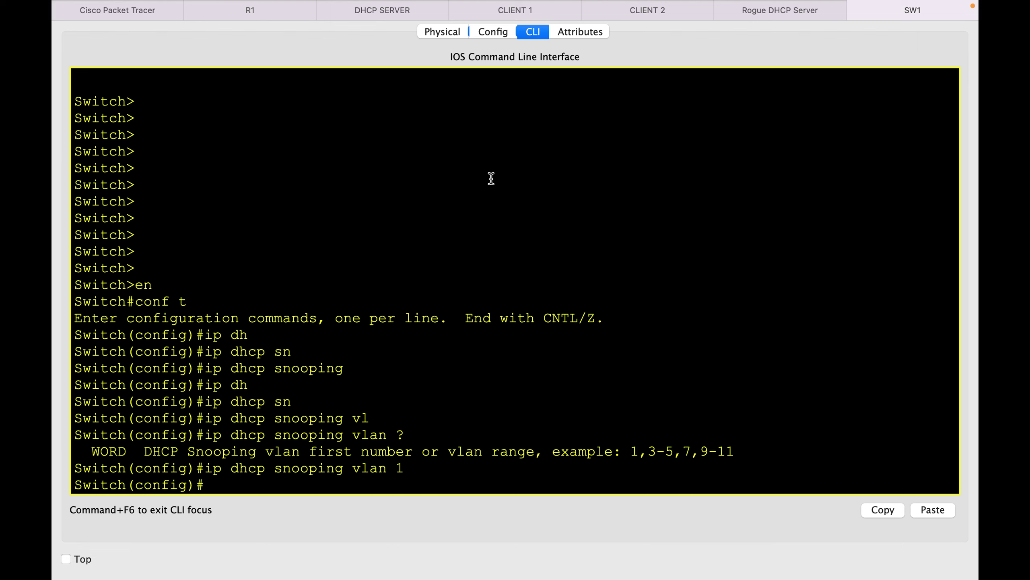
Step: Leave configuration mode on SW1 and display the snooping status with show ip dhcp snooping
{"action": "key", "text": "ctrl+z"}
{"action": "key", "text": "Return"}
{"action": "type", "text": "sh"}
{"action": "key", "text": "Tab"}
{"action": "type", "text": "ip dh"}
{"action": "key", "text": "Tab"}
{"action": "type", "text": "sn"}
{"action": "key", "text": "Tab"}
{"action": "key", "text": "Return"}
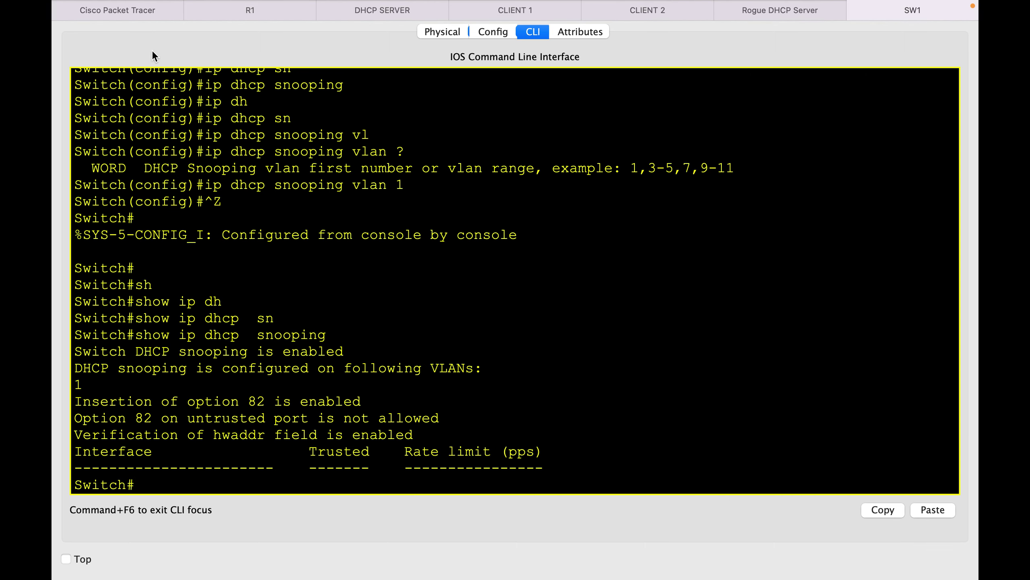
Step: Check which SW1 port connects to R1 in the topology and enter interface configuration for fastEthernet 0/1 on the switch
{"action": "left_click", "coordinate": [107, 11]}
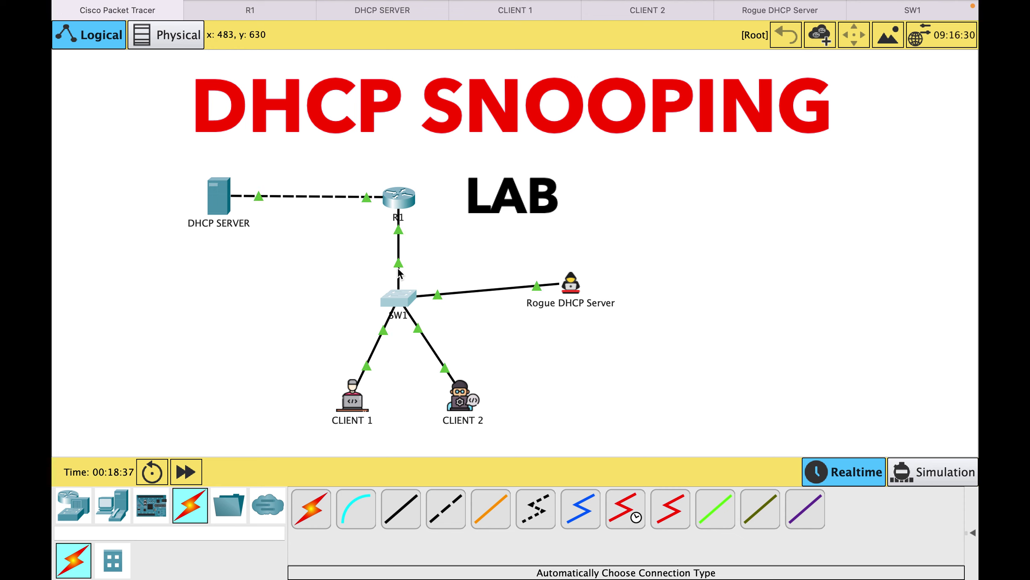
{"action": "mouse_move", "coordinate": [402, 275]}
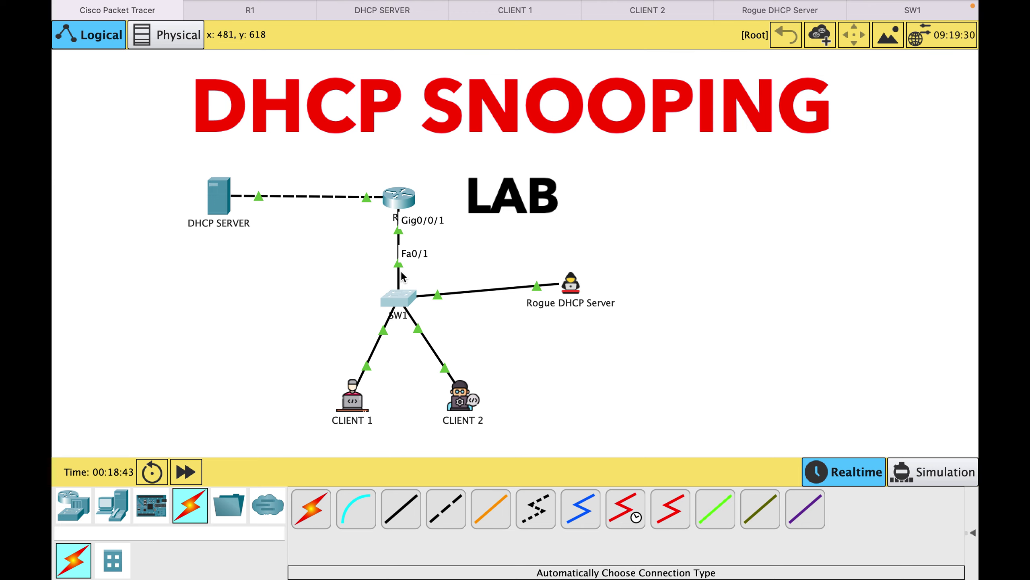
{"action": "mouse_move", "coordinate": [909, 26]}
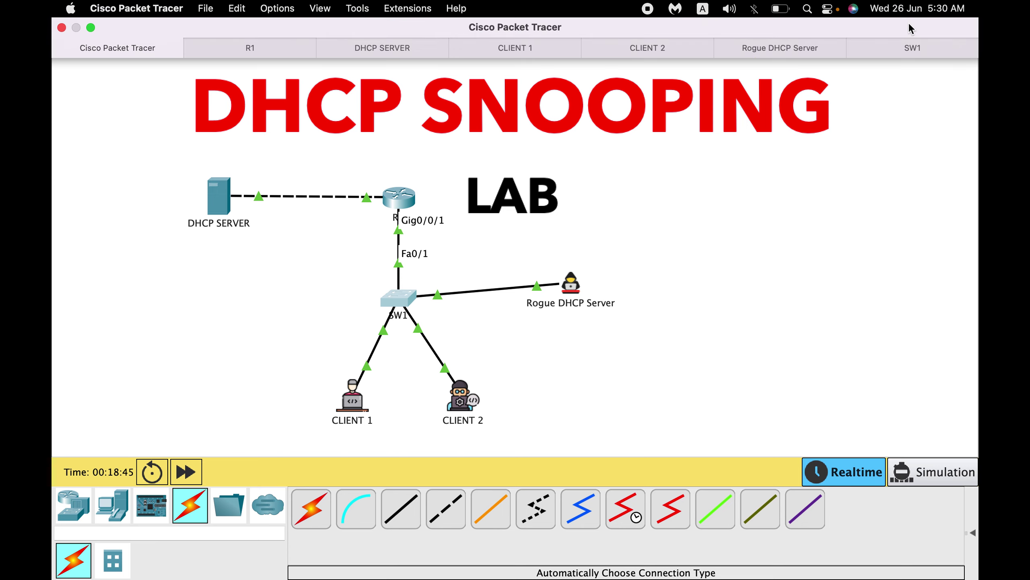
{"action": "left_click", "coordinate": [886, 52]}
{"action": "type", "text": "conf  "}
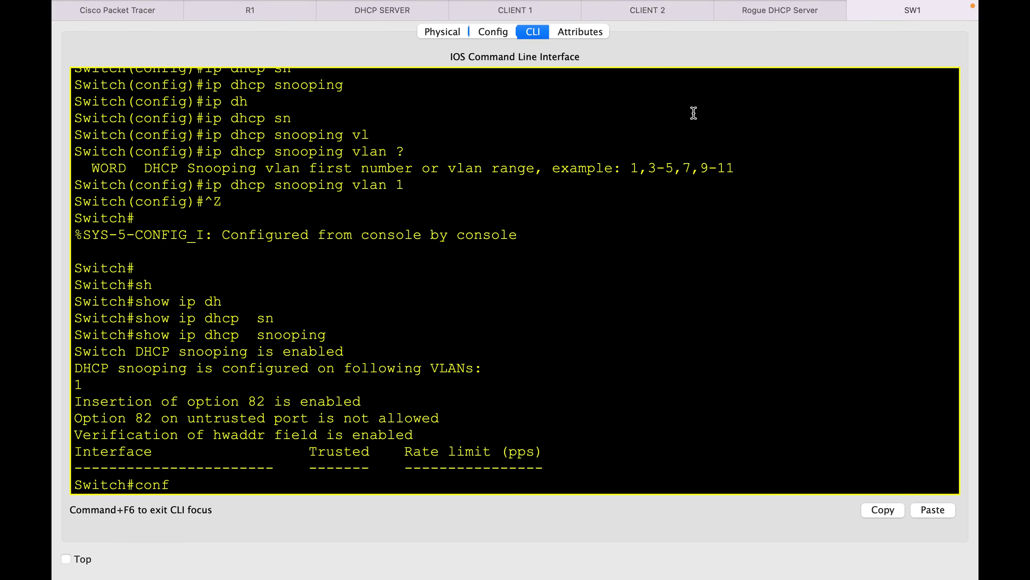
{"action": "type", "text": "t"}
{"action": "key", "text": "Return"}
{"action": "type", "text": "int"}
{"action": "key", "text": "Tab"}
{"action": "type", "text": "fas"}
{"action": "key", "text": "Tab"}
{"action": "type", "text": "0/1"}
{"action": "key", "text": "Return"}
Step: Mark fastEthernet 0/1 as trusted with ip dhcp snooping trust and return to privileged EXEC mode
{"action": "type", "text": "tr"}
{"action": "key", "text": "Tab"}
{"action": "key", "text": "BackSpace"}
{"action": "key", "text": "BackSpace"}
{"action": "type", "text": "ip dh"}
{"action": "key", "text": "Tab"}
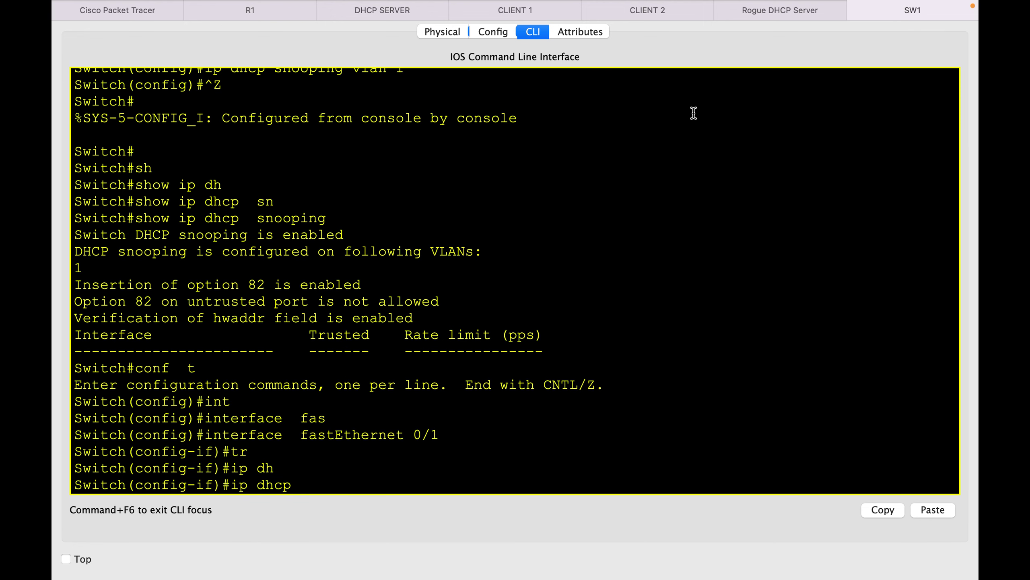
{"action": "type", "text": "sn"}
{"action": "key", "text": "Tab"}
{"action": "type", "text": "t"}
{"action": "key", "text": "Tab"}
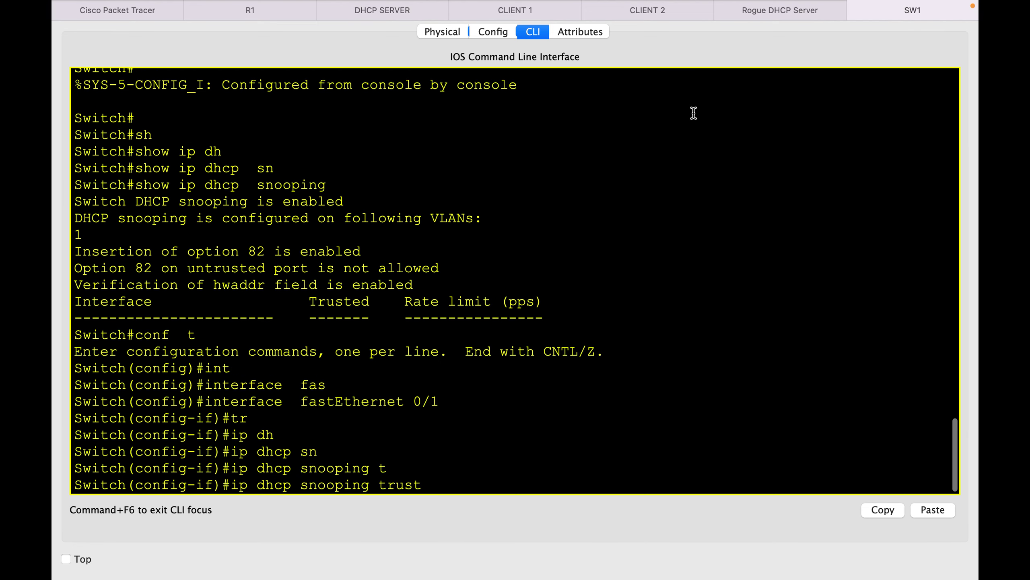
{"action": "type", "text": "?"}
{"action": "key", "text": "BackSpace"}
{"action": "key", "text": "BackSpace"}
{"action": "key", "text": "BackSpace"}
{"action": "key", "text": "BackSpace"}
{"action": "key", "text": "BackSpace"}
{"action": "key", "text": "BackSpace"}
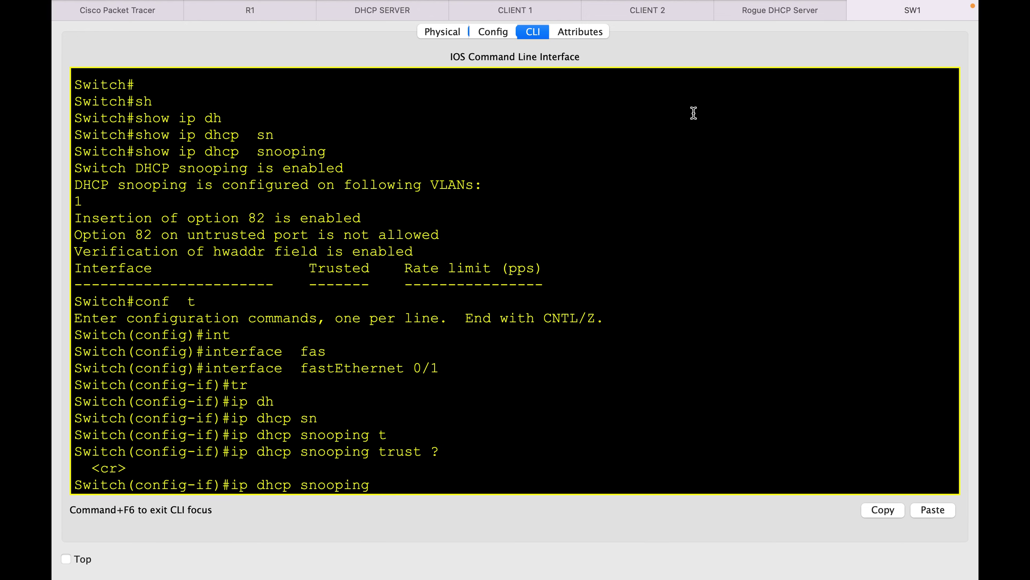
{"action": "type", "text": "?"}
{"action": "type", "text": "tr"}
{"action": "key", "text": "Tab"}
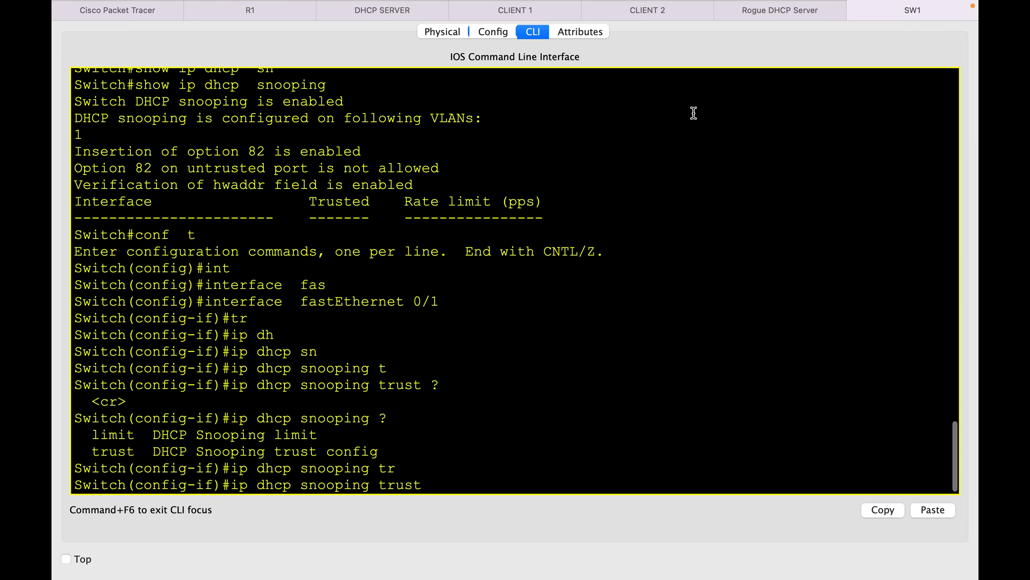
{"action": "key", "text": "Return"}
{"action": "key", "text": "Return"}
{"action": "key", "text": "Return"}
{"action": "key", "text": "Return"}
{"action": "key", "text": "Return"}
{"action": "key", "text": "Return"}
{"action": "key", "text": "ctrl+z"}
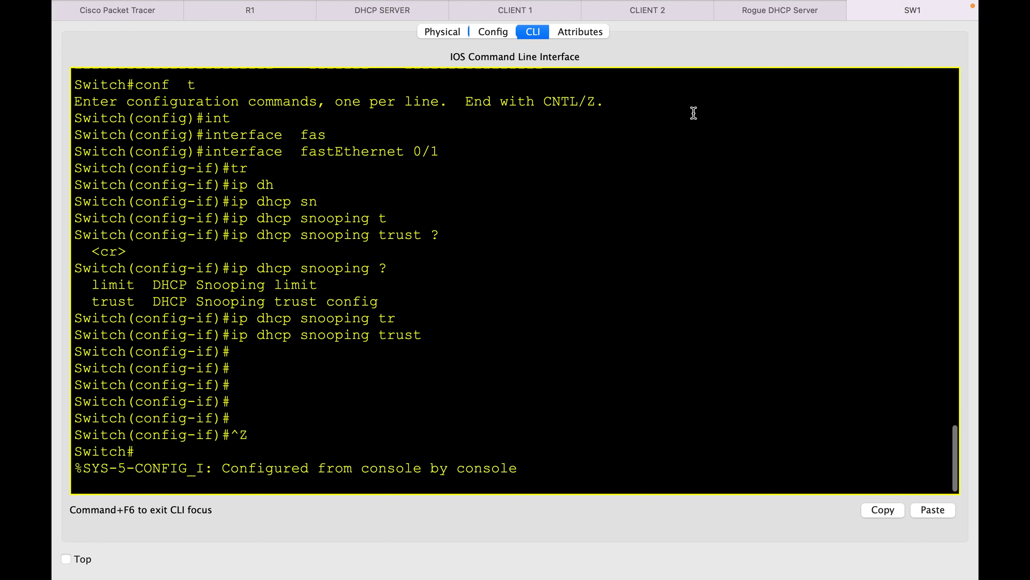
{"action": "key", "text": "Return"}
{"action": "key", "text": "Return"}
{"action": "key", "text": "Return"}
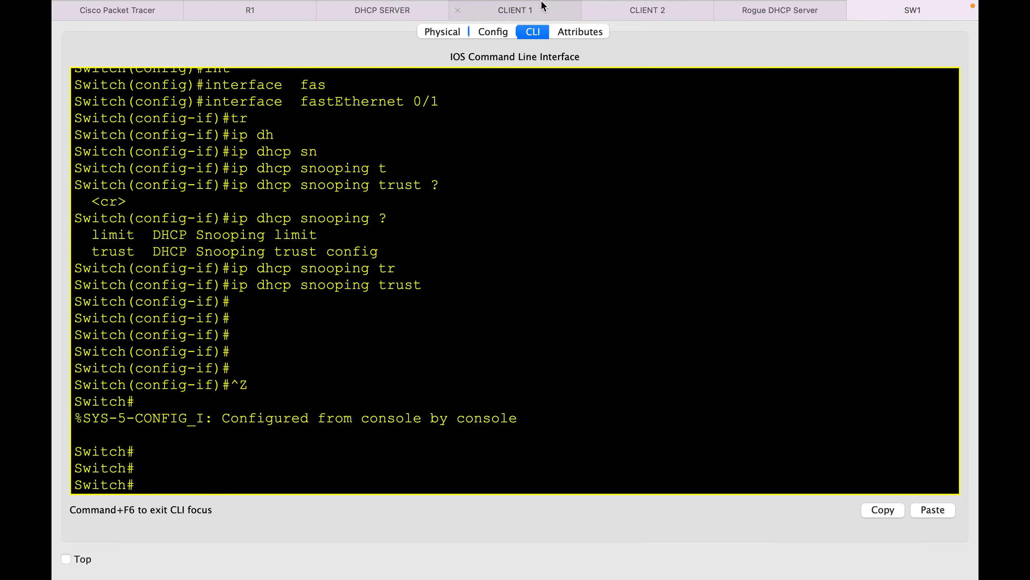
Step: Renew Client 1's DHCP lease with snooping active by switching its IPv4 configuration to Static and back to DHCP
{"action": "mouse_move", "coordinate": [543, 6]}
{"action": "left_click", "coordinate": [506, 48]}
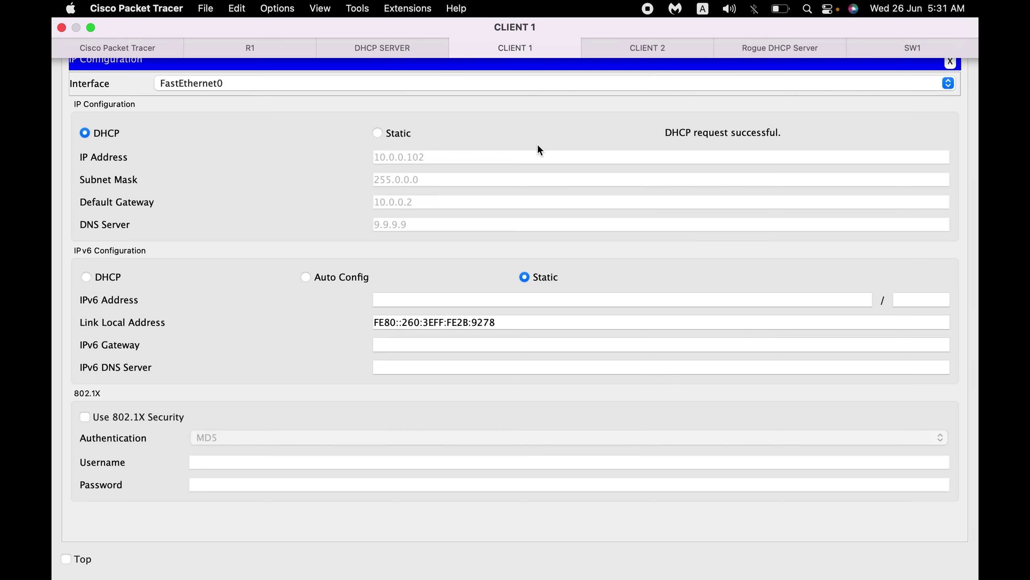
{"action": "left_click", "coordinate": [377, 129]}
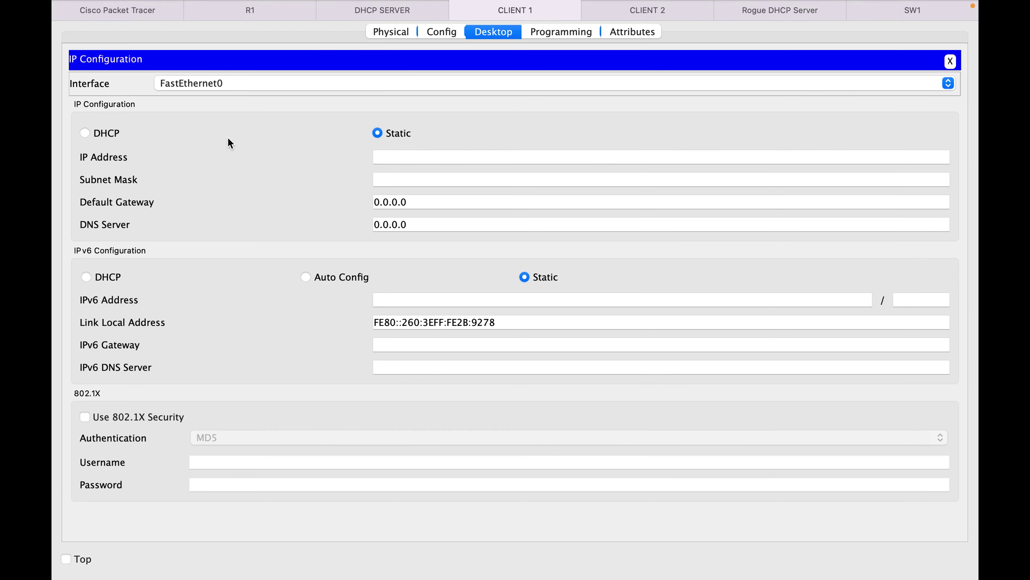
{"action": "left_click", "coordinate": [109, 136]}
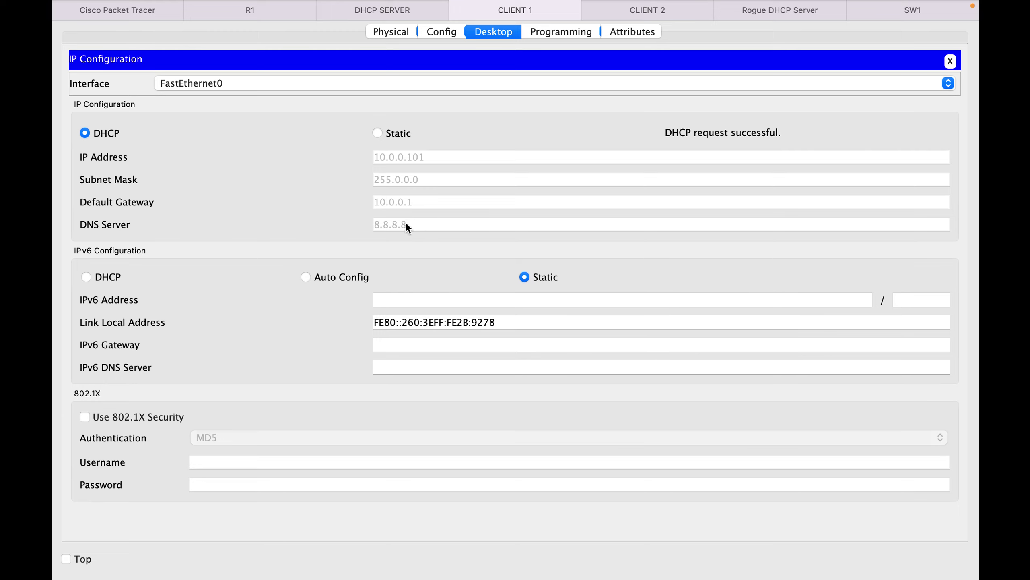
Step: Renew Client 2's DHCP lease twice with snooping active, switching its IPv4 configuration to Static and back to DHCP each time
{"action": "left_click", "coordinate": [647, 10]}
{"action": "left_click", "coordinate": [379, 136]}
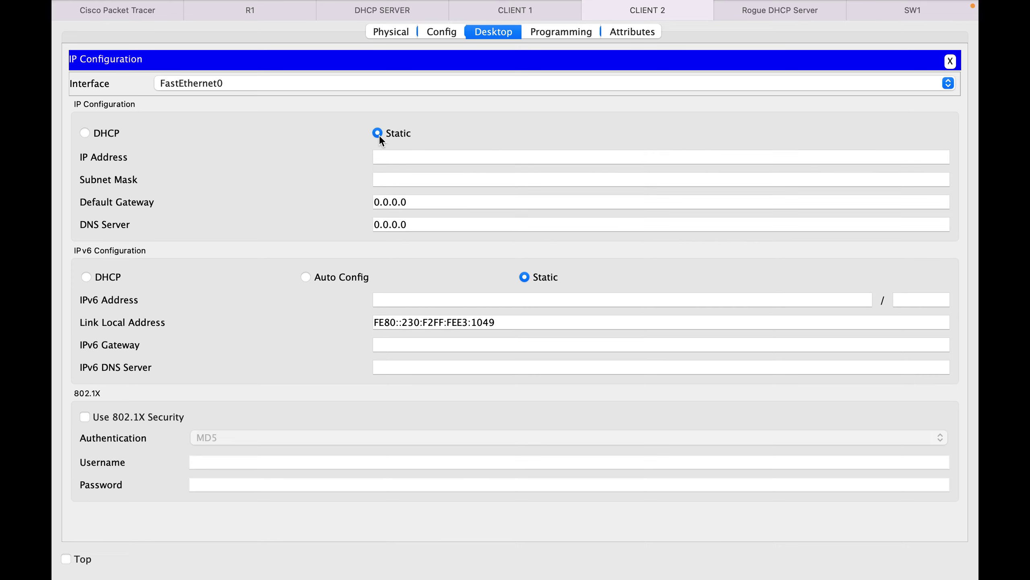
{"action": "left_click", "coordinate": [108, 136]}
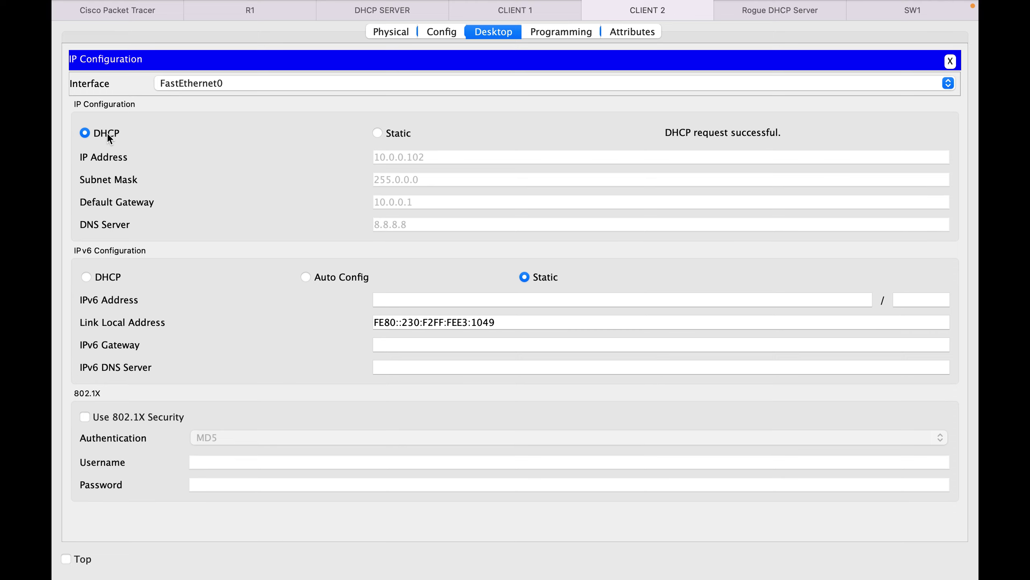
{"action": "left_click", "coordinate": [378, 134]}
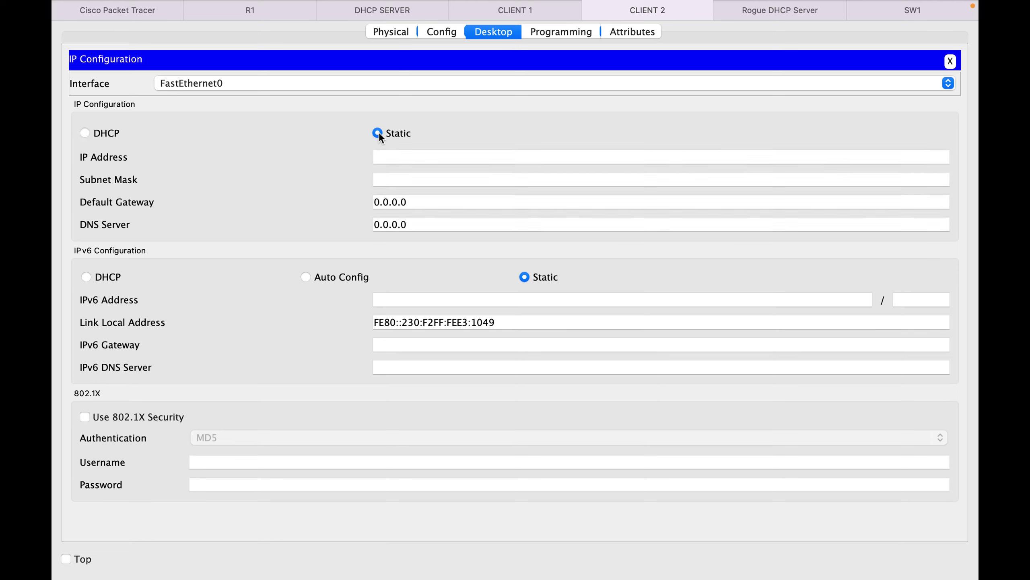
{"action": "left_click", "coordinate": [108, 136]}
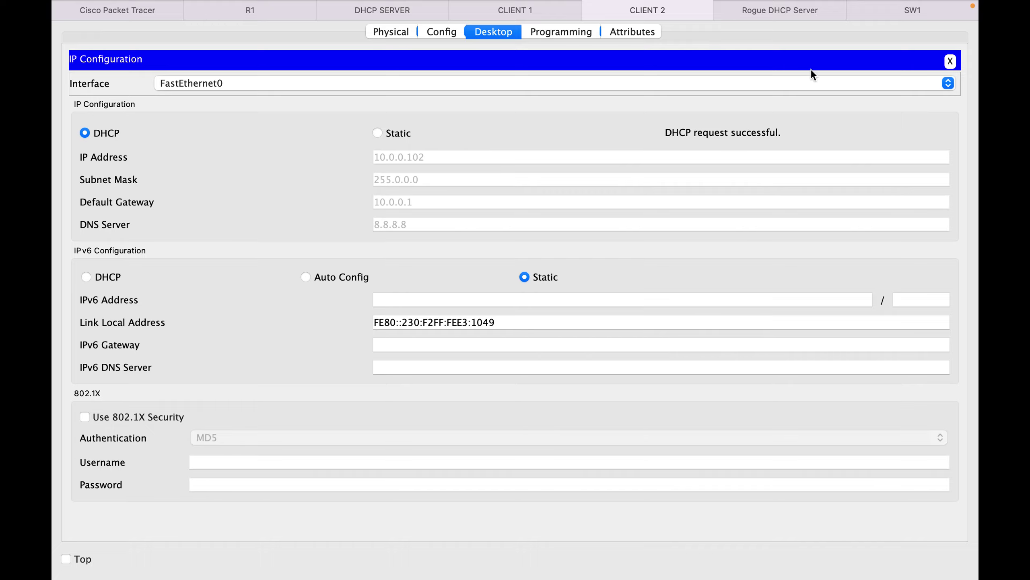
Step: Display the DHCP snooping binding table on SW1 with show ip dhcp snooping binding
{"action": "left_click", "coordinate": [893, 13]}
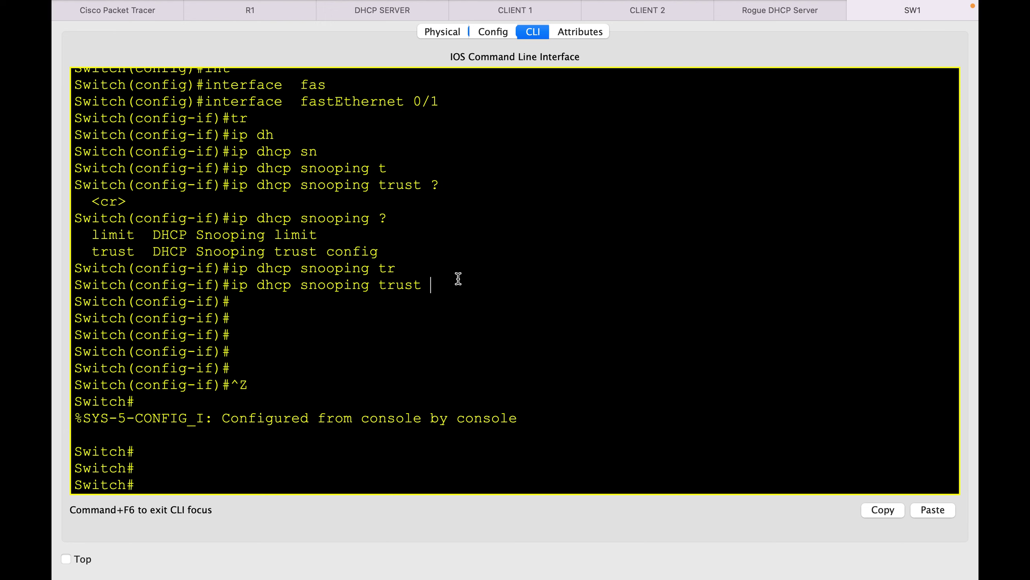
{"action": "type", "text": "sho"}
{"action": "key", "text": "Tab"}
{"action": "type", "text": "ip d"}
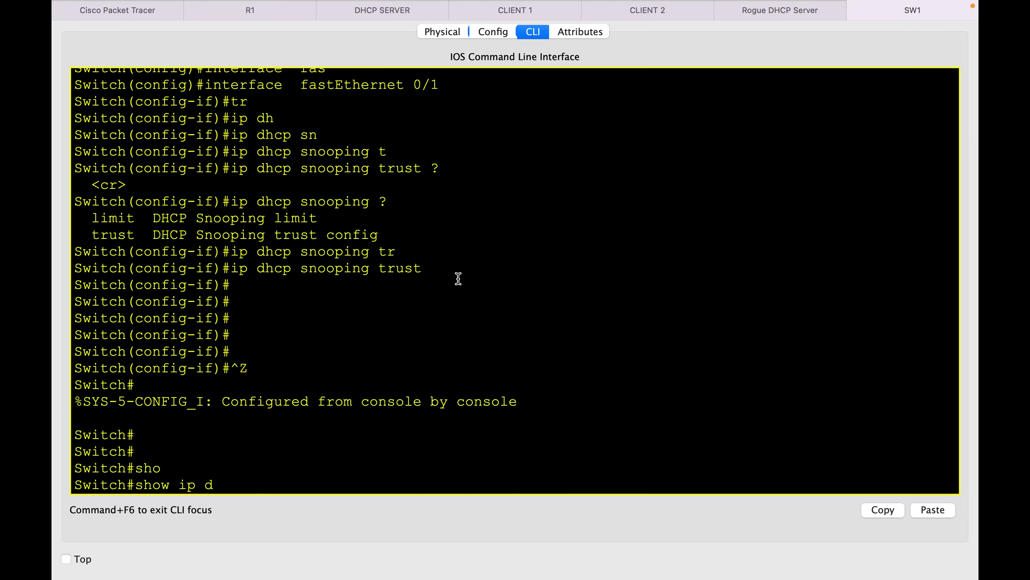
{"action": "type", "text": "h"}
{"action": "key", "text": "Tab"}
{"action": "type", "text": "sn"}
{"action": "key", "text": "Tab"}
{"action": "type", "text": "b"}
{"action": "key", "text": "Tab"}
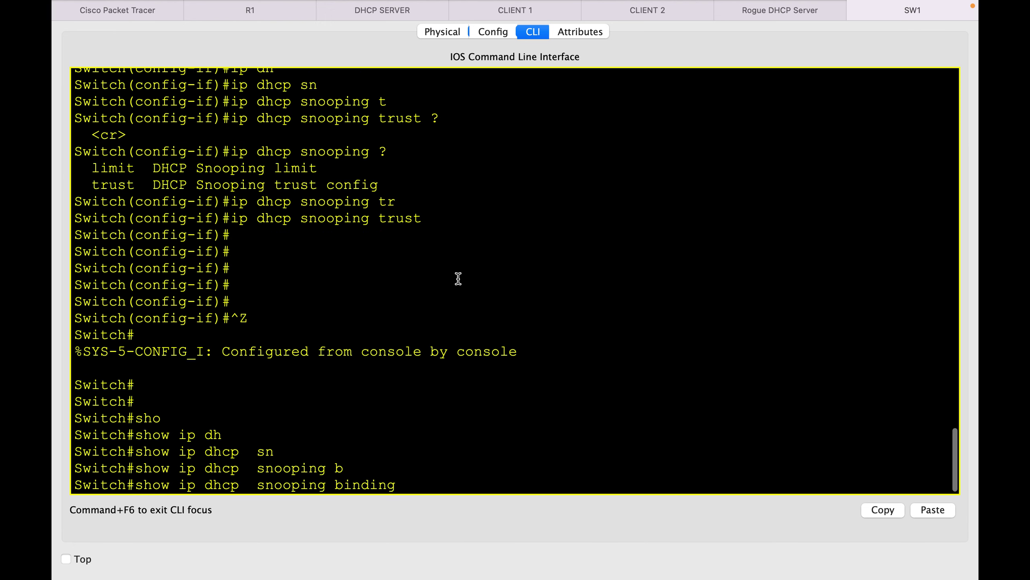
{"action": "key", "text": "Return"}
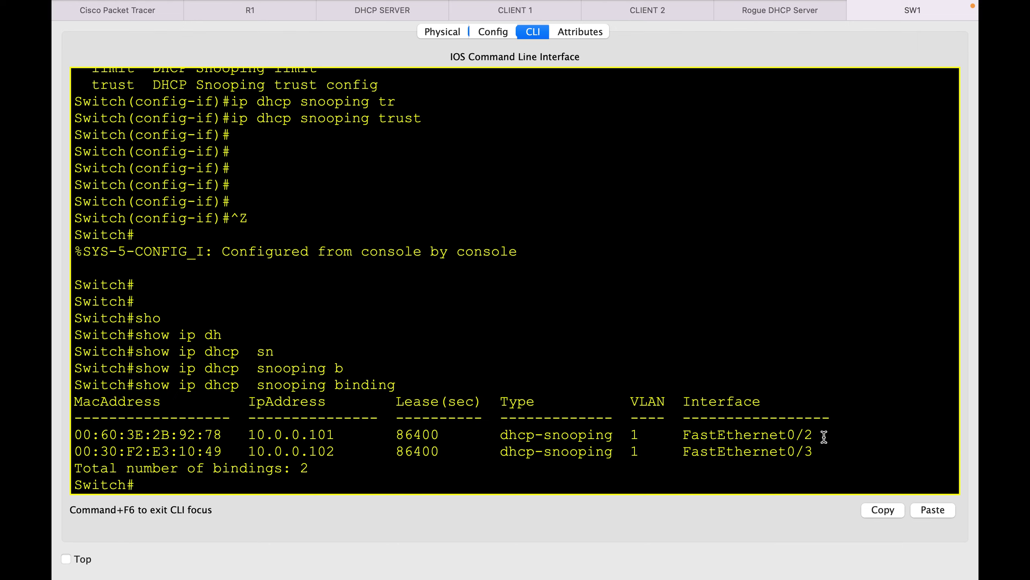
Step: Examine the interfaces and MAC addresses of the two clients in the snooping binding table
{"action": "left_click_drag", "start_coordinate": [813, 434], "coordinate": [758, 433]}
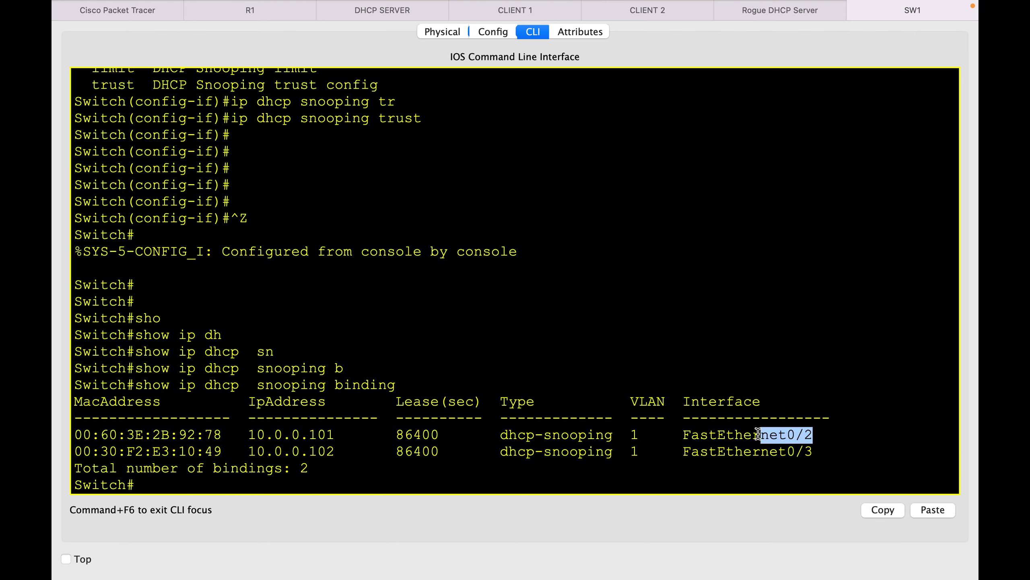
{"action": "left_click_drag", "start_coordinate": [815, 452], "coordinate": [700, 434]}
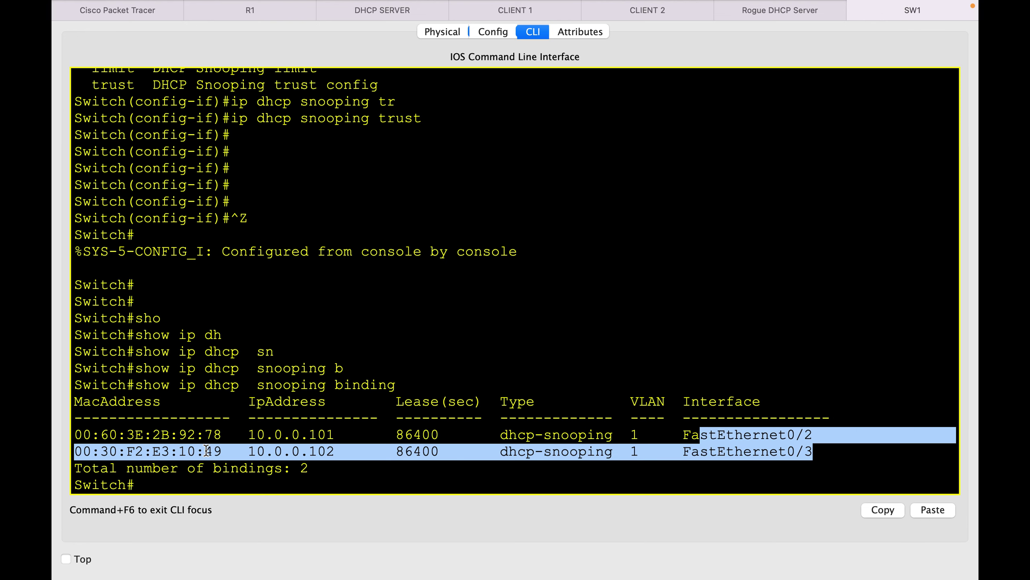
{"action": "left_click_drag", "start_coordinate": [223, 435], "coordinate": [53, 443]}
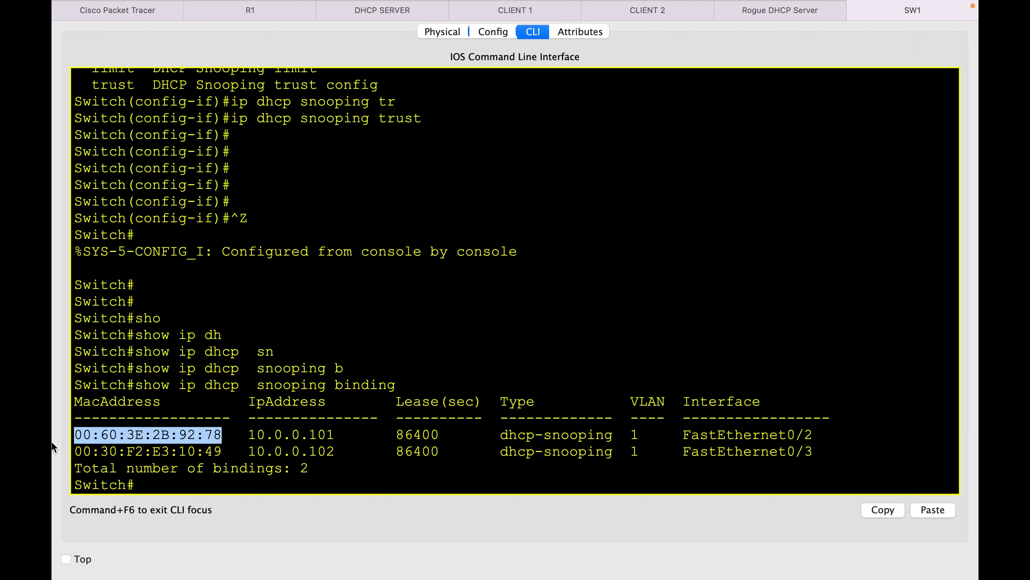
{"action": "key", "text": "Return"}
{"action": "key", "text": "Return"}
{"action": "key", "text": "Return"}
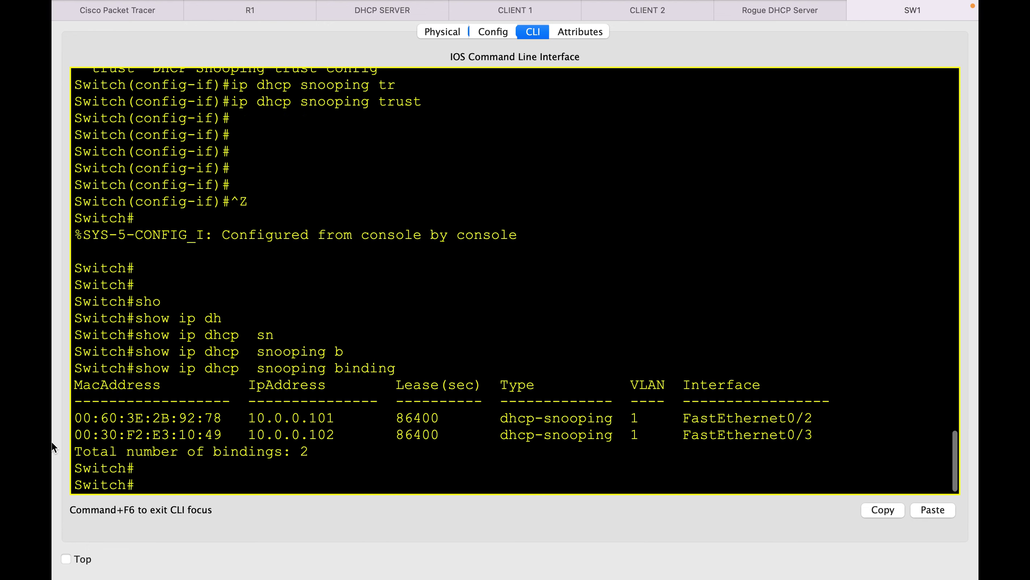
Step: Look for snooping under show dhcp and list the options that command offers
{"action": "type", "text": "sho"}
{"action": "key", "text": "Tab"}
{"action": "type", "text": "dh"}
{"action": "key", "text": "Tab"}
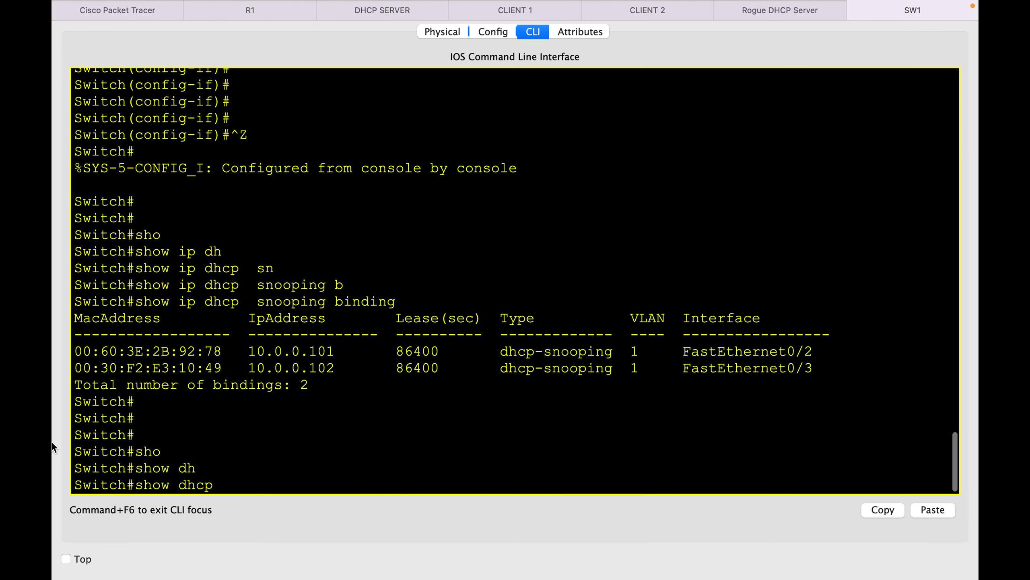
{"action": "type", "text": "sn"}
{"action": "key", "text": "Tab"}
{"action": "key", "text": "BackSpace"}
{"action": "key", "text": "BackSpace"}
{"action": "type", "text": "?"}
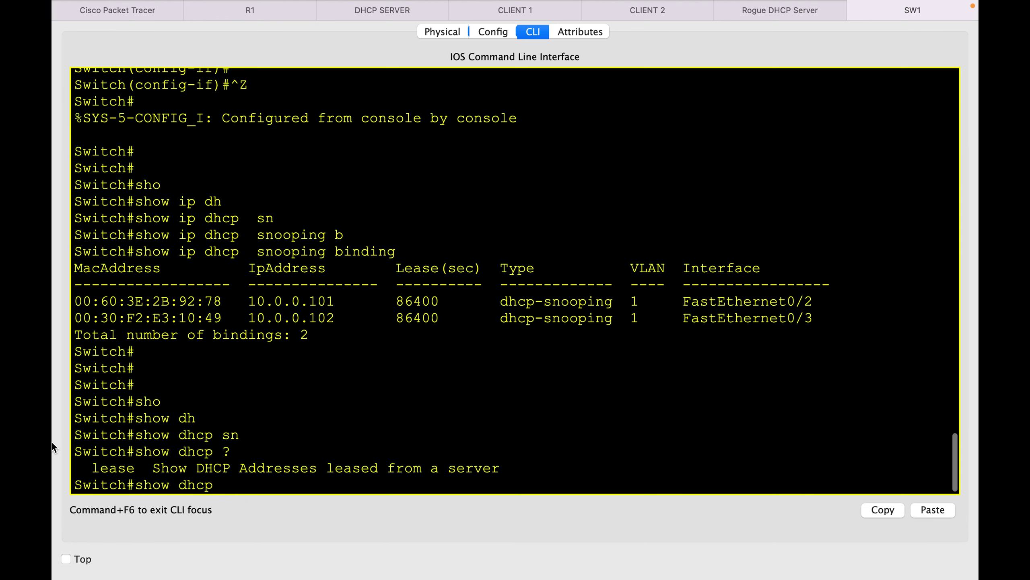
Step: Change the unfinished command to show ip dhcp and list its available options
{"action": "key", "text": "BackSpace"}
{"action": "key", "text": "BackSpace"}
{"action": "key", "text": "BackSpace"}
{"action": "key", "text": "BackSpace"}
{"action": "key", "text": "BackSpace"}
{"action": "type", "text": "ip dh"}
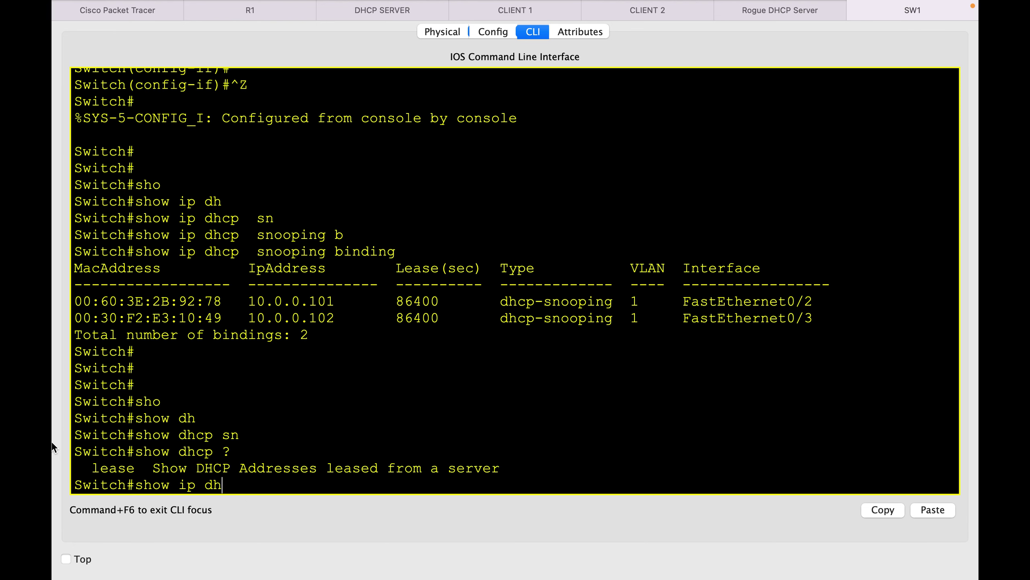
{"action": "key", "text": "Tab"}
{"action": "type", "text": "?"}
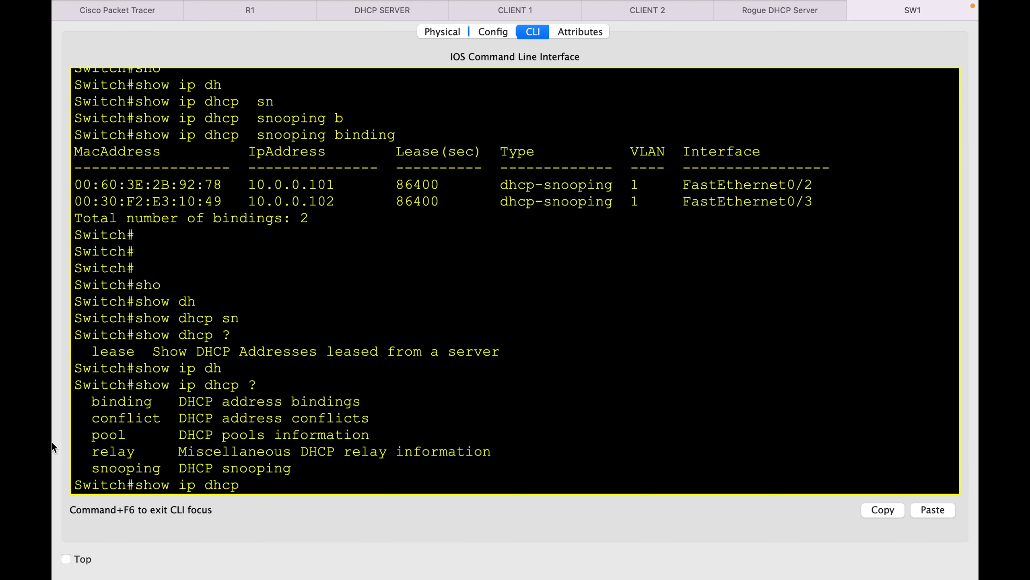
Step: List the show ip dhcp snooping options and display the database agent information with show ip dhcp snooping database
{"action": "type", "text": "sn"}
{"action": "key", "text": "Tab"}
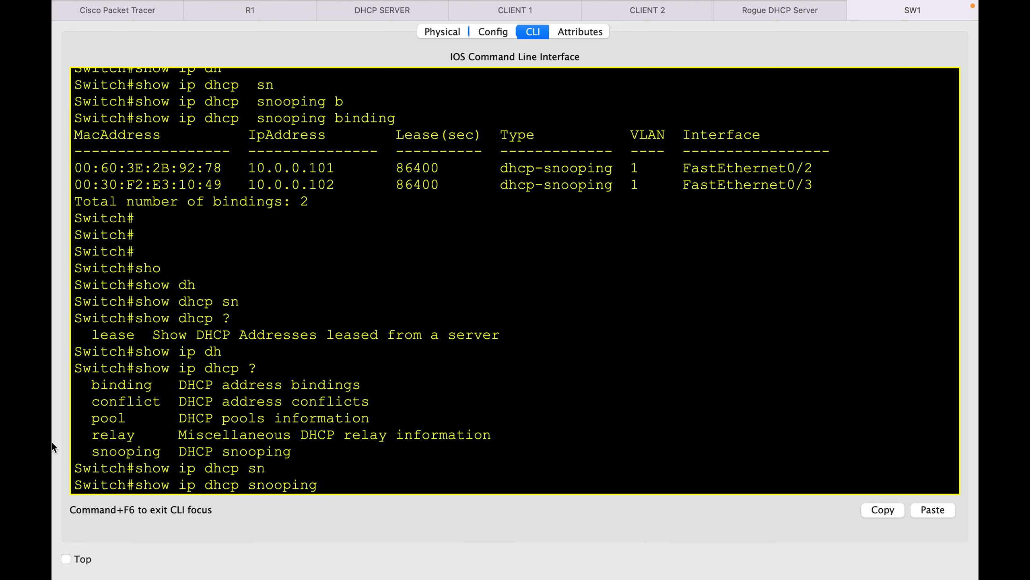
{"action": "type", "text": "?"}
{"action": "type", "text": "da"}
{"action": "key", "text": "Tab"}
{"action": "key", "text": "Return"}
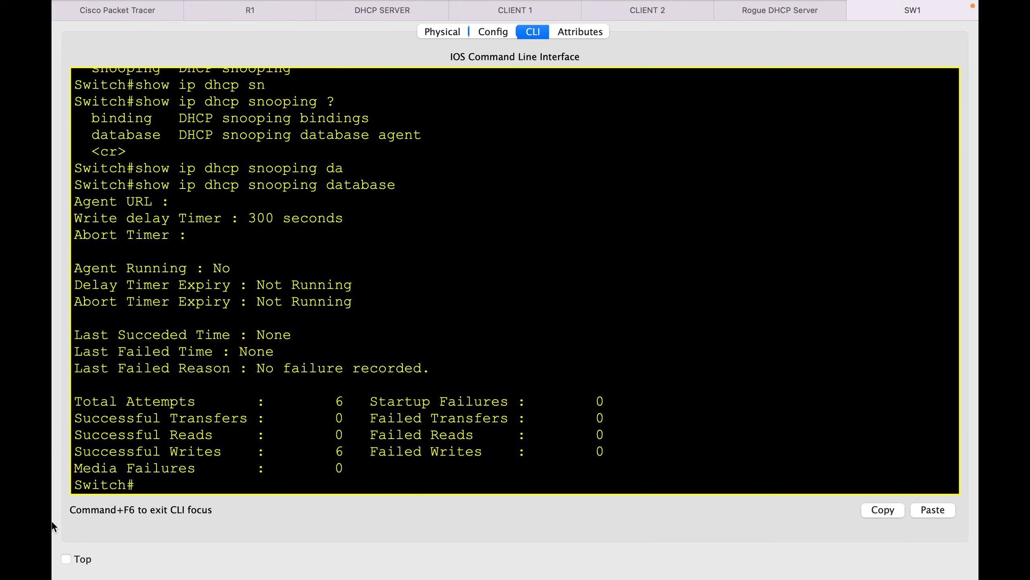
Step: Display the switch's snooping configuration with show ip dhcp snooping and examine the trust state and rate limit of FastEthernet0/1
{"action": "type", "text": "sho"}
{"action": "key", "text": "Tab"}
{"action": "type", "text": "ip dh"}
{"action": "key", "text": "Tab"}
{"action": "type", "text": "sn"}
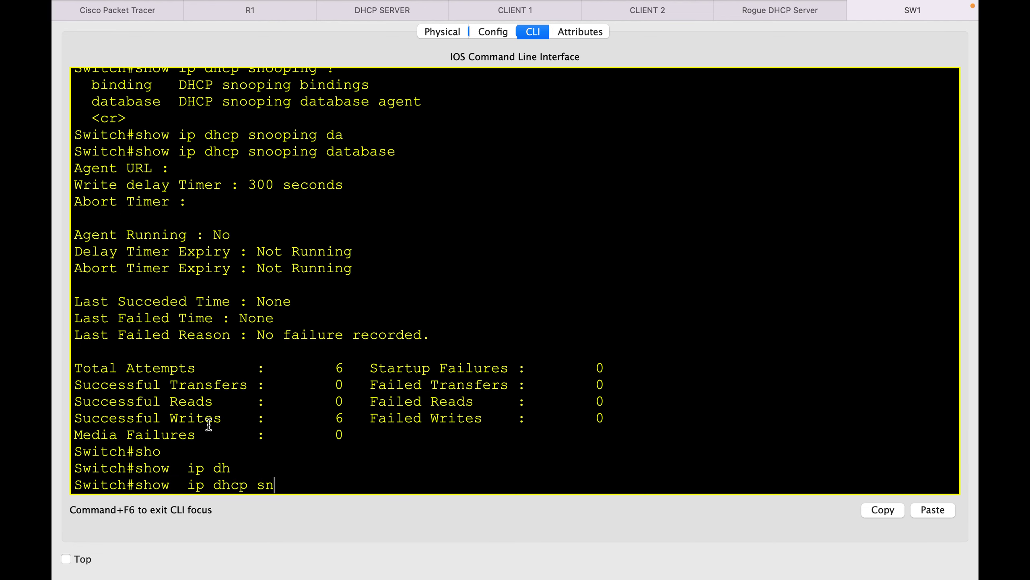
{"action": "key", "text": "Tab"}
{"action": "type", "text": "t"}
{"action": "key", "text": "Tab"}
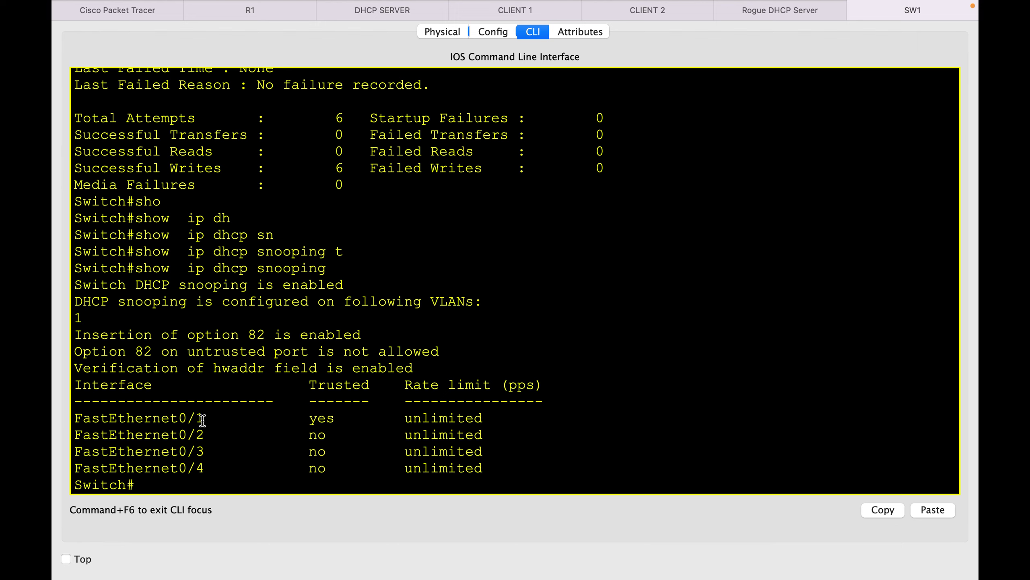
{"action": "left_click_drag", "start_coordinate": [204, 421], "coordinate": [56, 424]}
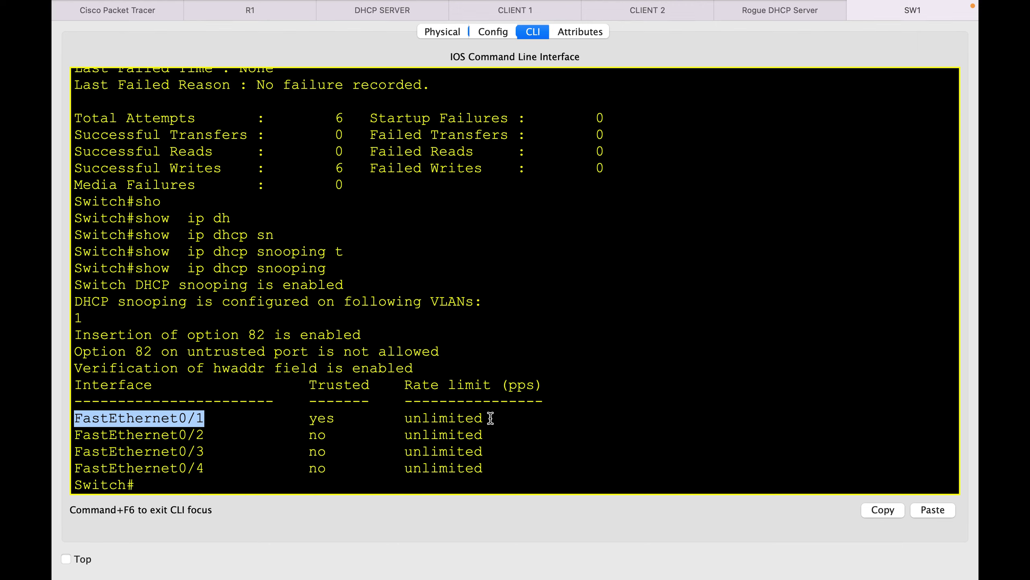
{"action": "left_click_drag", "start_coordinate": [489, 419], "coordinate": [446, 411]}
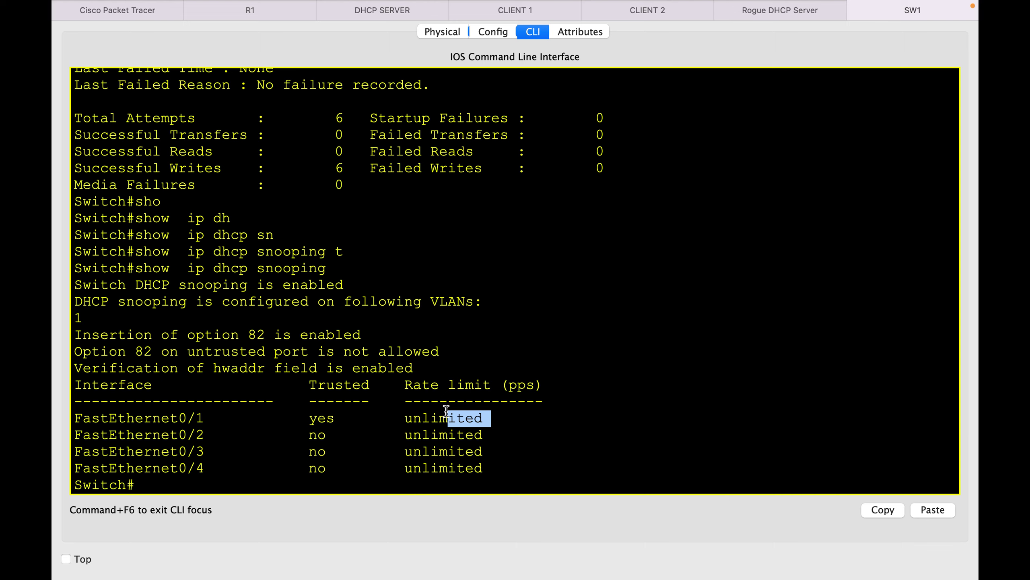
Step: Enter global configuration mode on SW1 and open interface configuration for fastEthernet 0/3
{"action": "left_click", "coordinate": [445, 307]}
{"action": "key", "text": "Return"}
{"action": "key", "text": "Return"}
{"action": "type", "text": "conf t"}
{"action": "key", "text": "Return"}
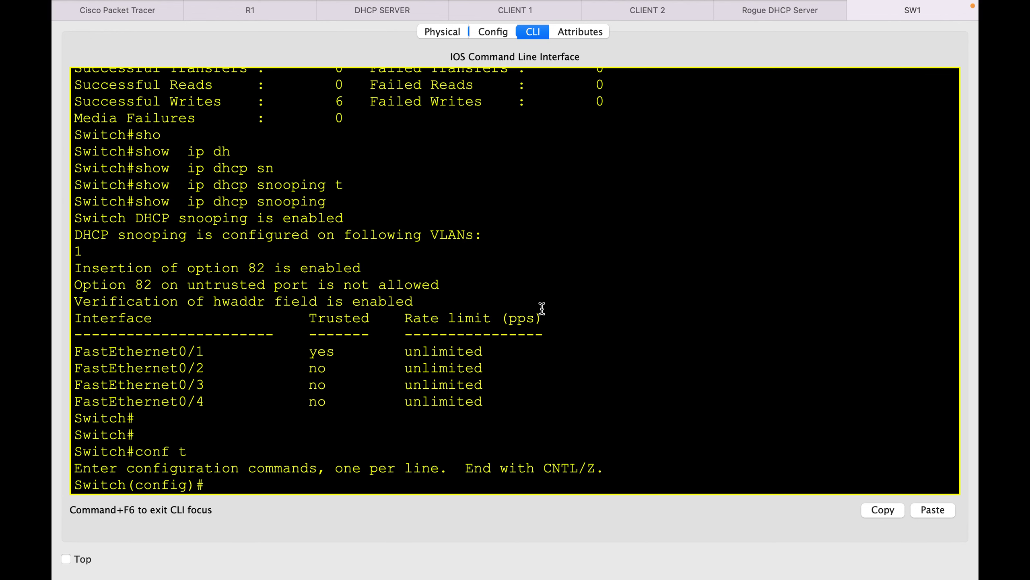
{"action": "type", "text": "int"}
{"action": "key", "text": "Tab"}
{"action": "type", "text": "fas"}
{"action": "key", "text": "Tab"}
{"action": "type", "text": "0/3"}
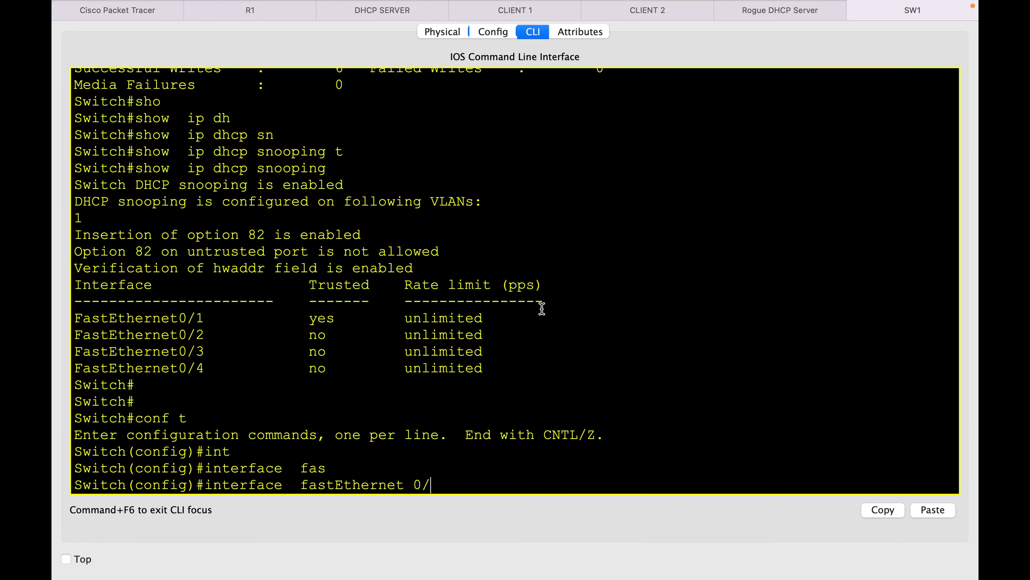
{"action": "key", "text": "Return"}
Step: Begin an ip dhcp snooping limit command on fastEthernet 0/3 and list its available options
{"action": "type", "text": "ip dh"}
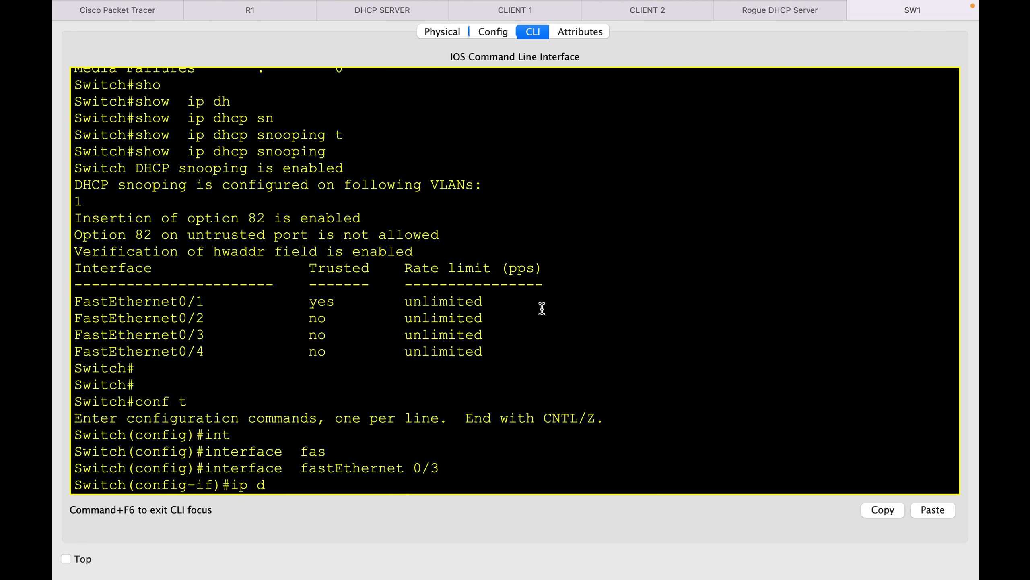
{"action": "key", "text": "Tab"}
{"action": "type", "text": "sn"}
{"action": "key", "text": "Tab"}
{"action": "type", "text": "l"}
{"action": "key", "text": "Tab"}
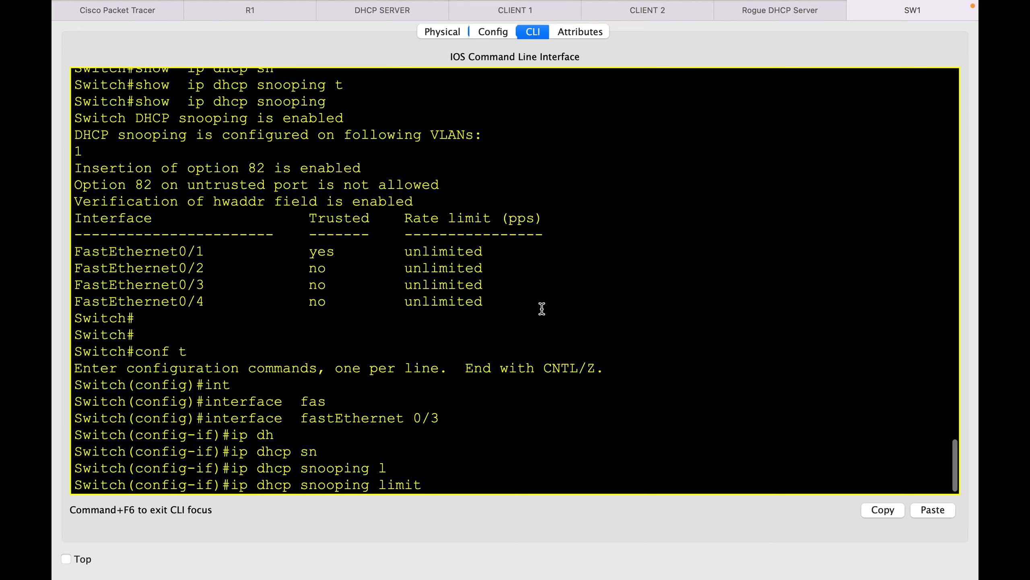
{"action": "type", "text": "?"}
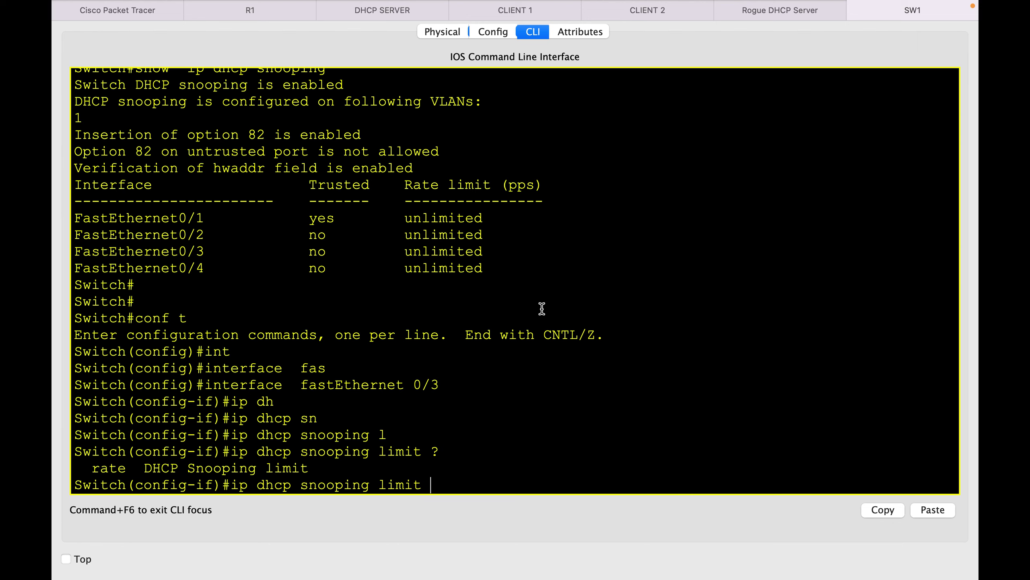
Step: Try to apply ip dhcp snooping limit 15 without the rate keyword, and remove the value from the recalled command
{"action": "type", "text": "15"}
{"action": "key", "text": "Return"}
{"action": "key", "text": "Up"}
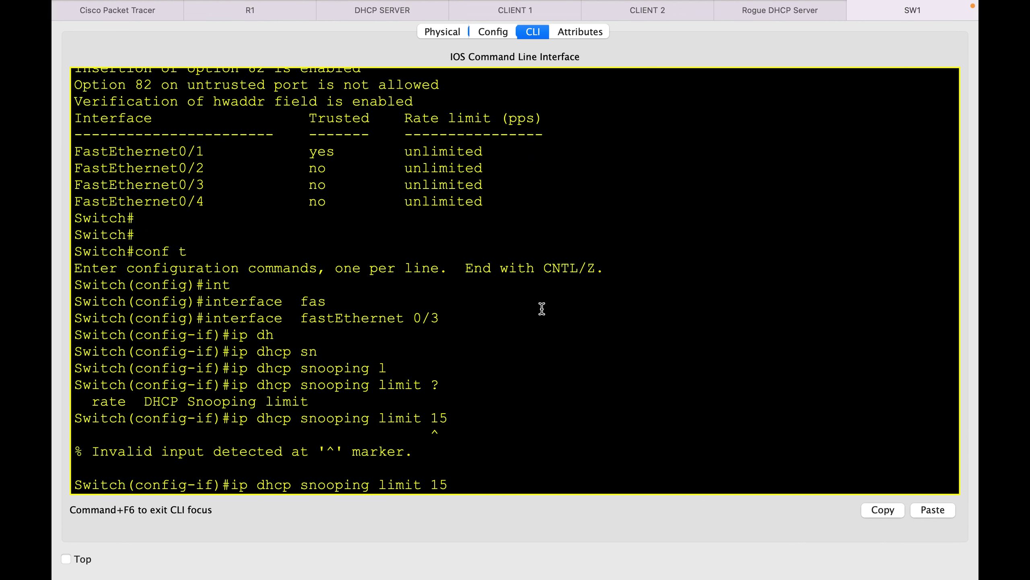
{"action": "type", "text": "?"}
{"action": "key", "text": "BackSpace"}
{"action": "key", "text": "BackSpace"}
{"action": "key", "text": "BackSpace"}
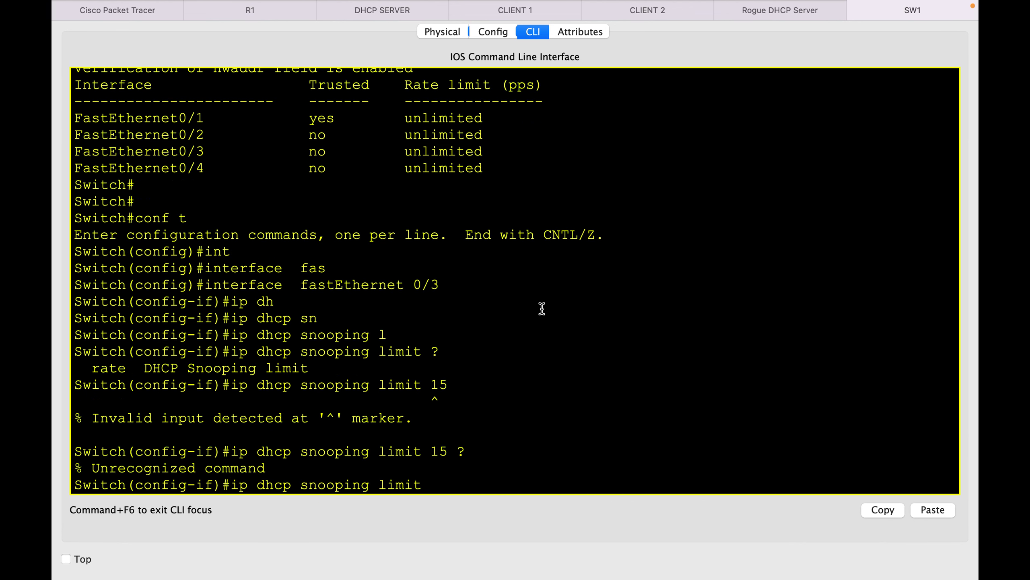
Step: Limit DHCP packets on fastEthernet 0/3 to 15 per second with ip dhcp snooping limit rate 15
{"action": "type", "text": "?"}
{"action": "type", "text": "r"}
{"action": "key", "text": "Tab"}
{"action": "type", "text": "?"}
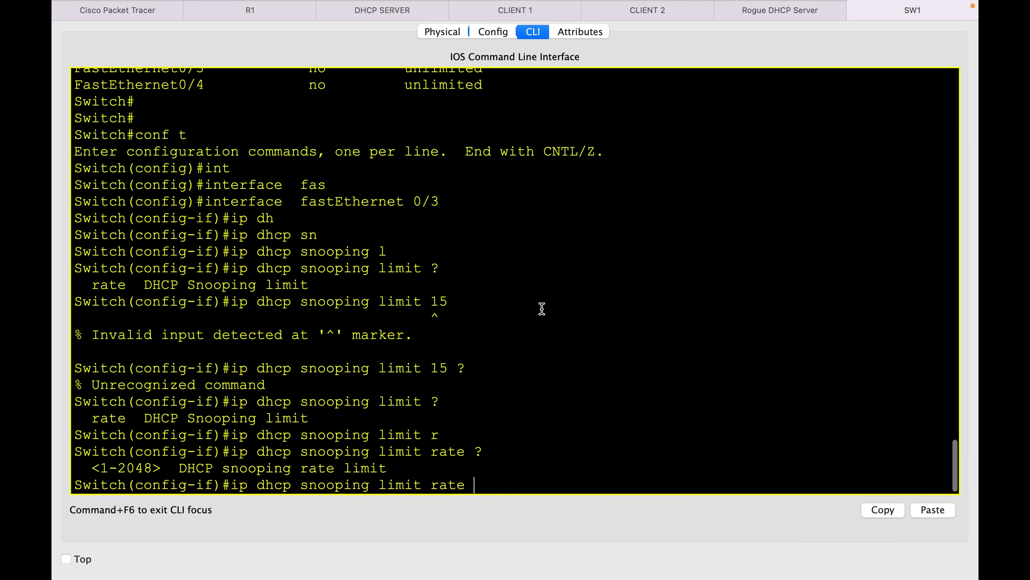
{"action": "type", "text": "15"}
{"action": "key", "text": "Return"}
{"action": "key", "text": "Return"}
{"action": "key", "text": "Return"}
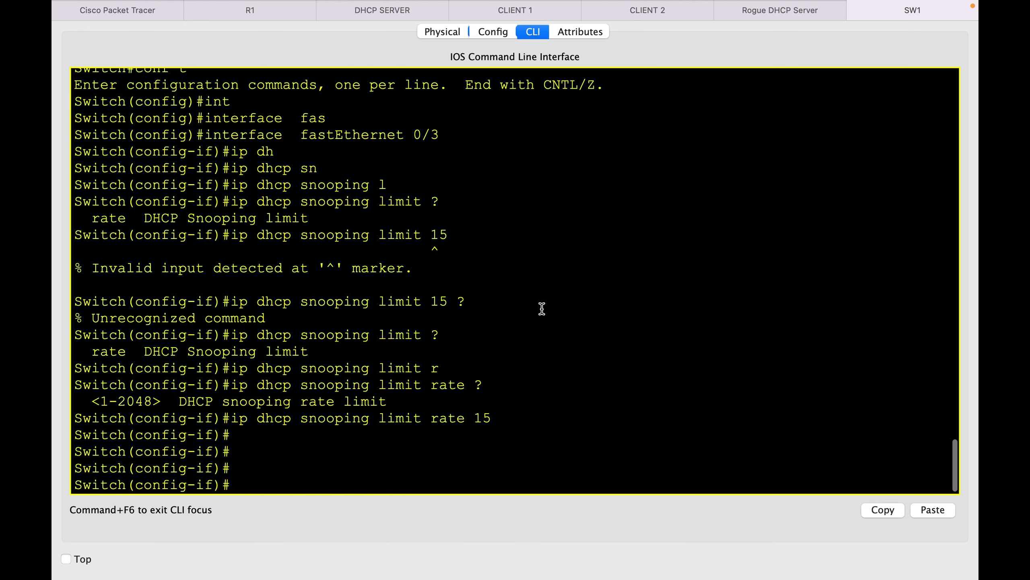
Step: Return to privileged EXEC mode and check the FastEthernet0/3 rate limit with show ip dhcp snooping
{"action": "key", "text": "ctrl+z"}
{"action": "type", "text": "show  ip dhcp snooping"}
{"action": "key", "text": "Return"}
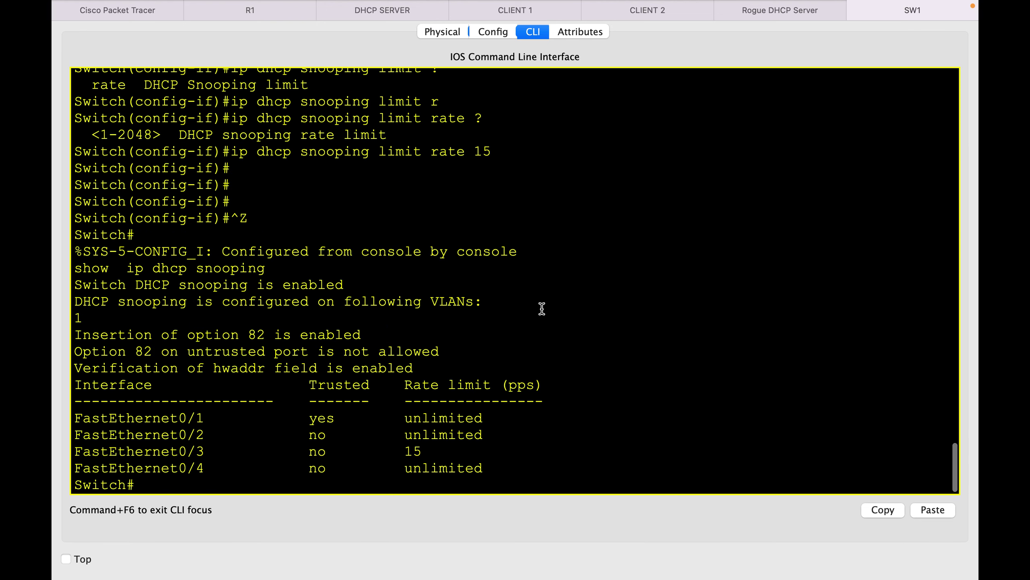
{"action": "left_click_drag", "start_coordinate": [425, 453], "coordinate": [52, 444]}
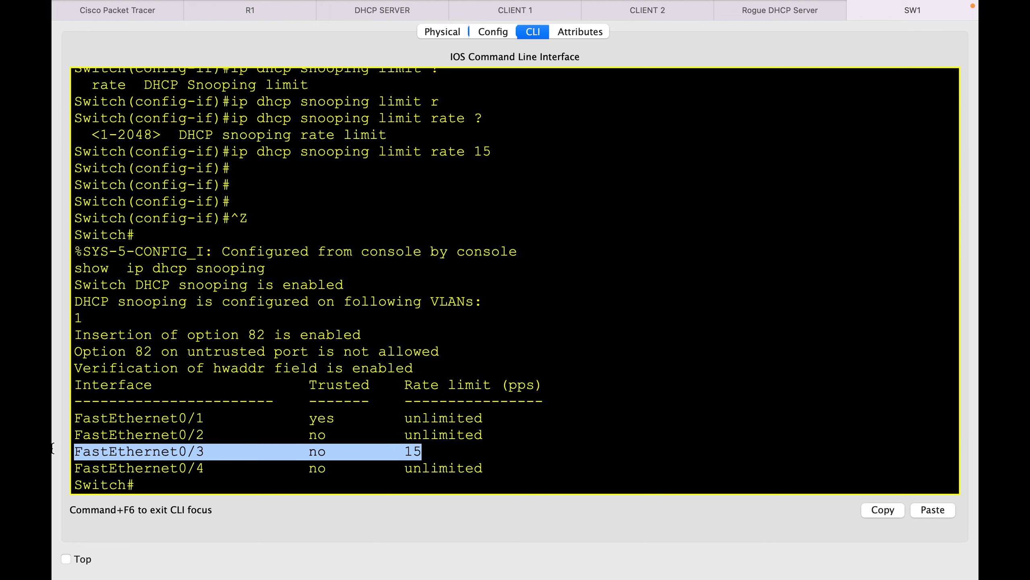